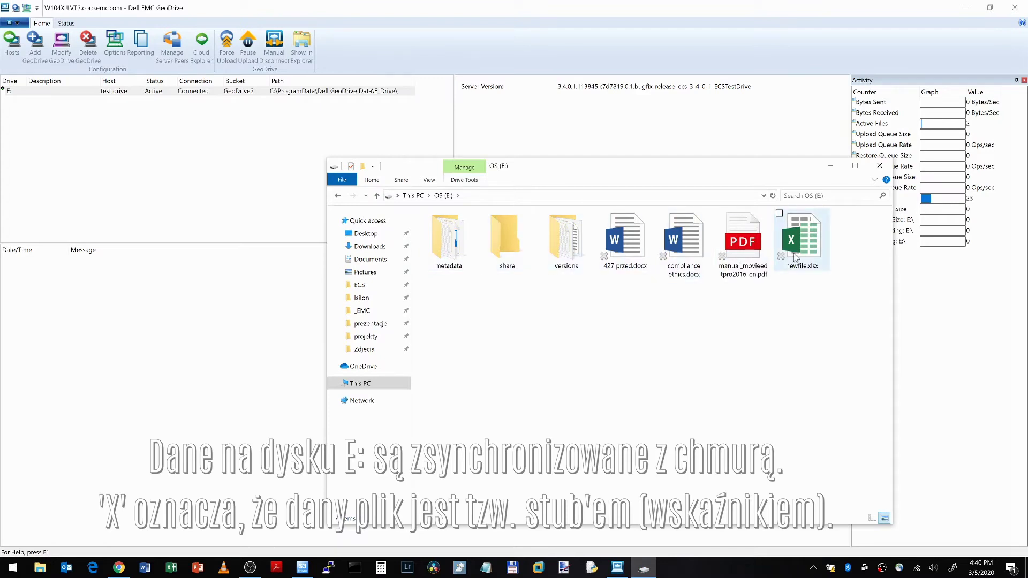
Step: Switch to S3 Browser and check the files and folders in the GeoDrive2 bucket, then return to GeoDrive
click(303, 567)
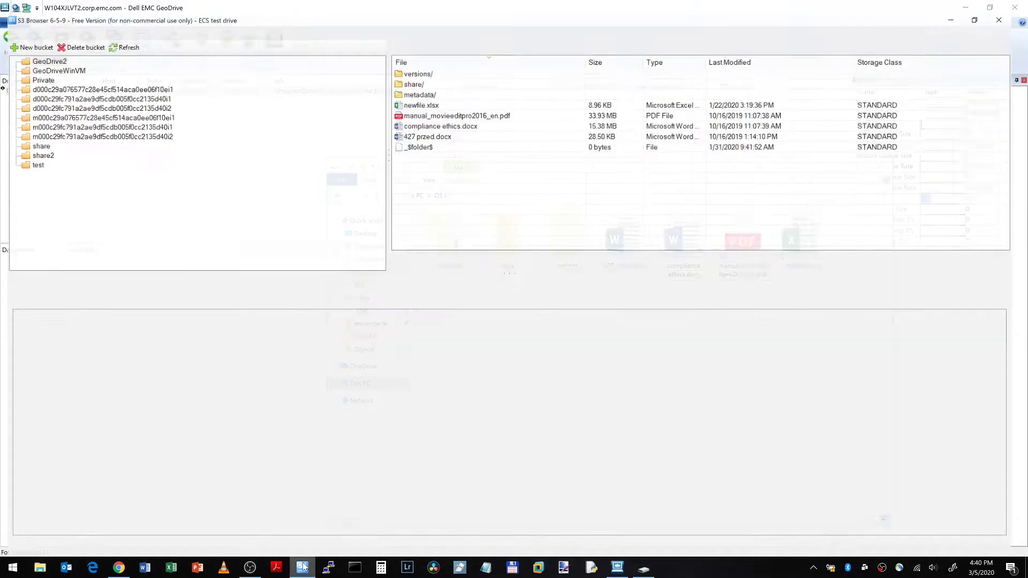
click(47, 48)
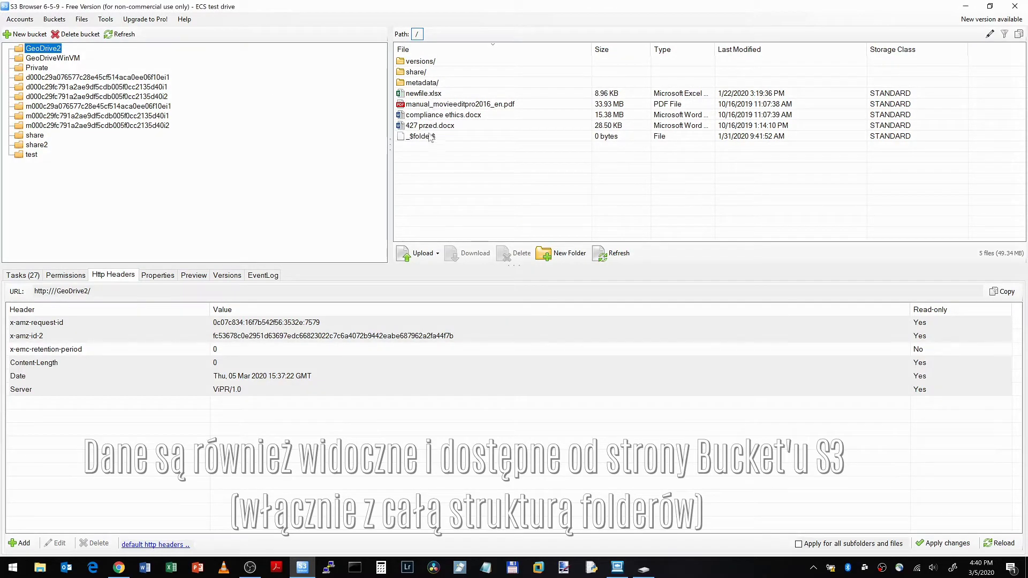
click(964, 5)
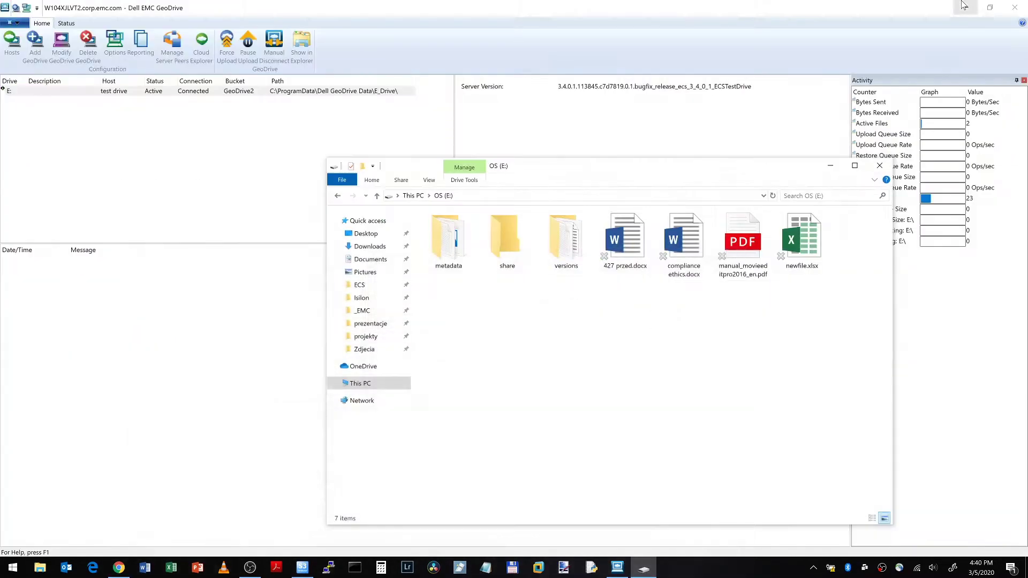
Step: Create a text document named "new file test.txt" on the E: drive
right_click(578, 322)
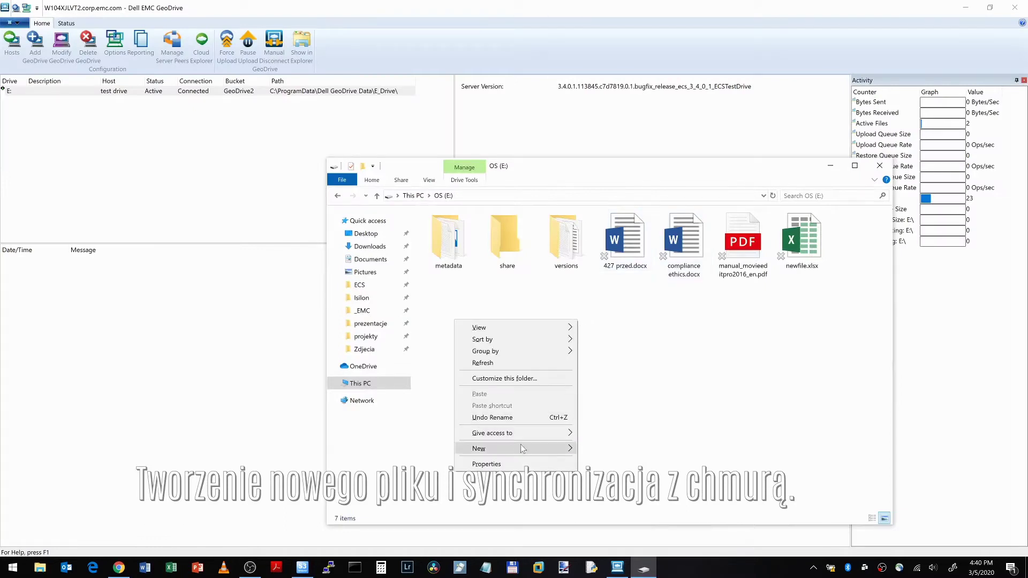
mouse_move(518, 454)
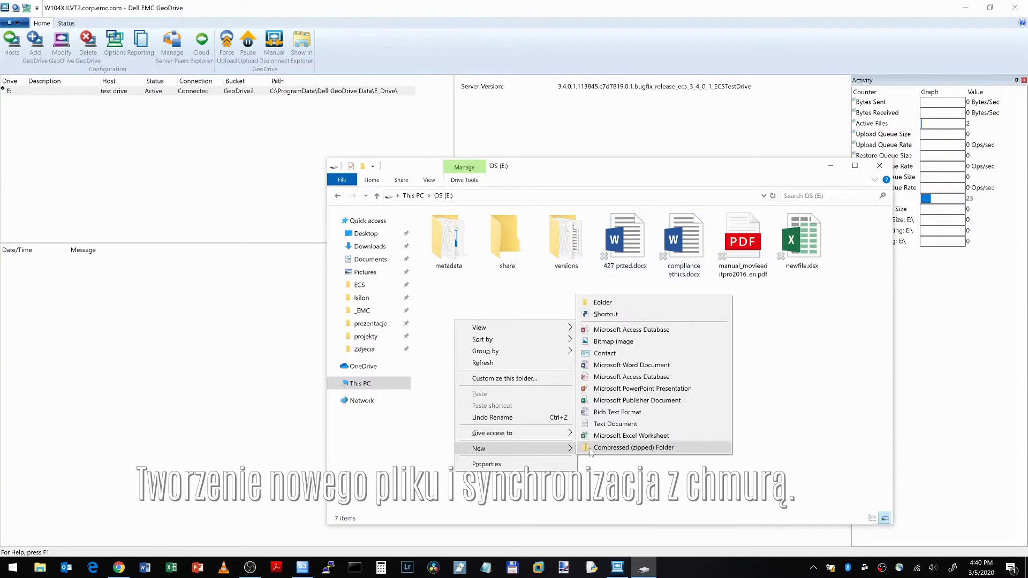
click(631, 426)
text(new f)
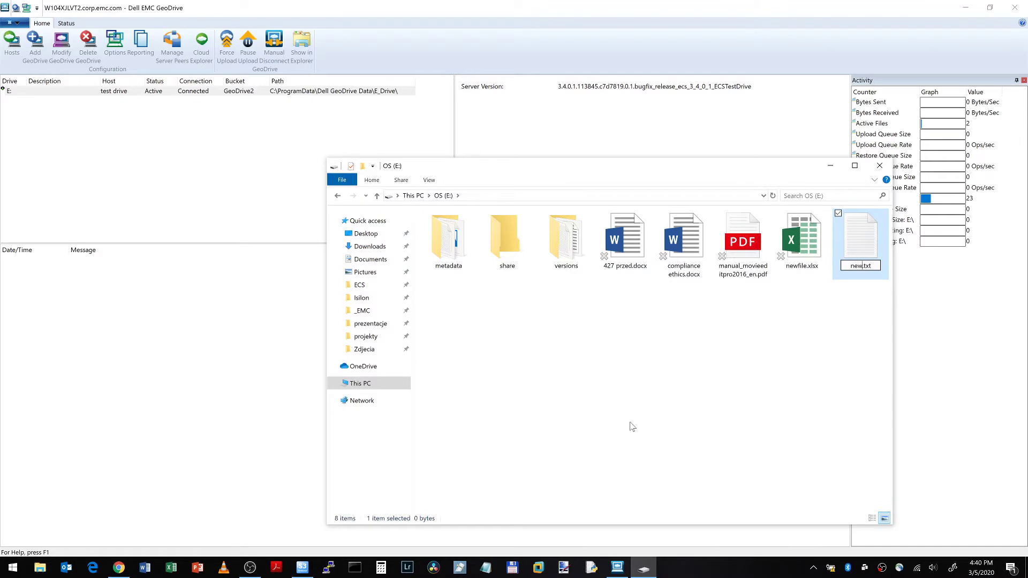
text(ile test)
key(Return)
click(721, 389)
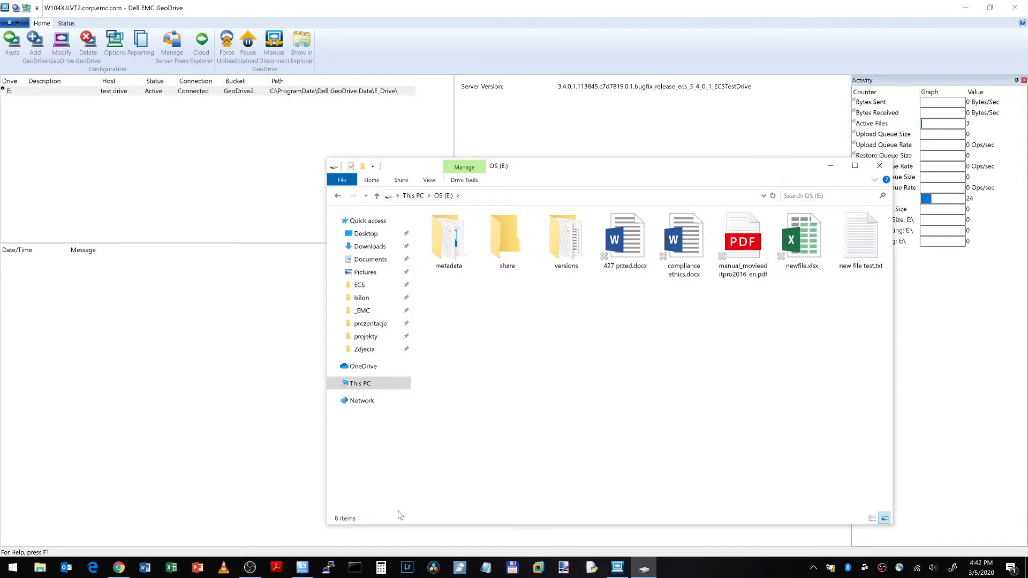
Step: Switch to S3 Browser and refresh the bucket list to check GeoDrive2 for the new text file
click(309, 562)
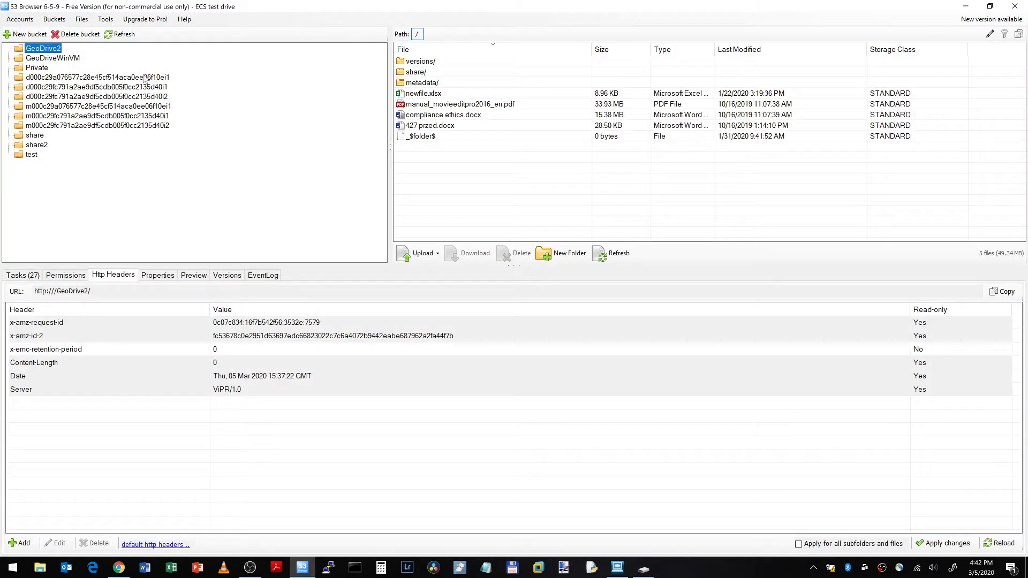
click(122, 36)
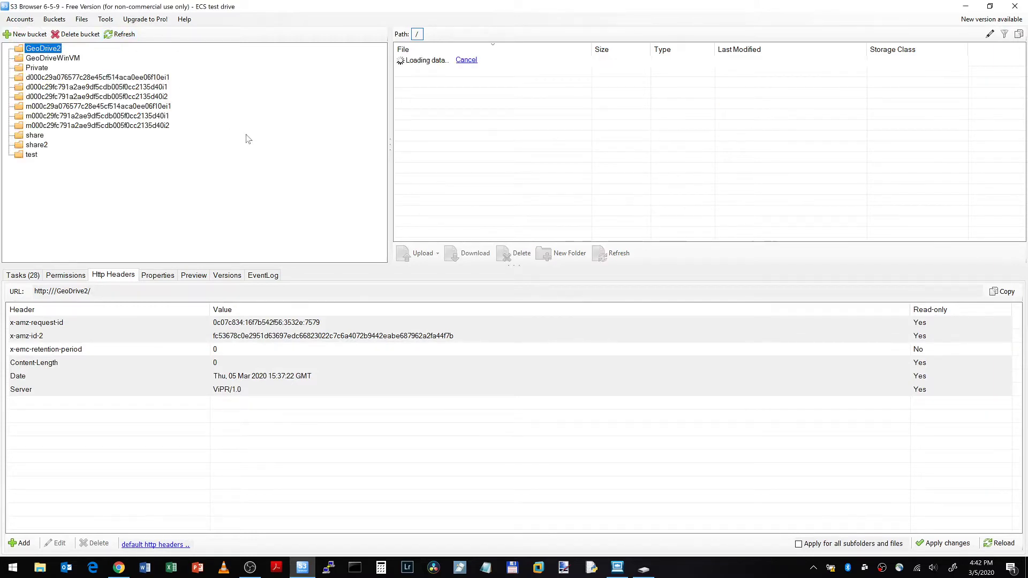
click(438, 106)
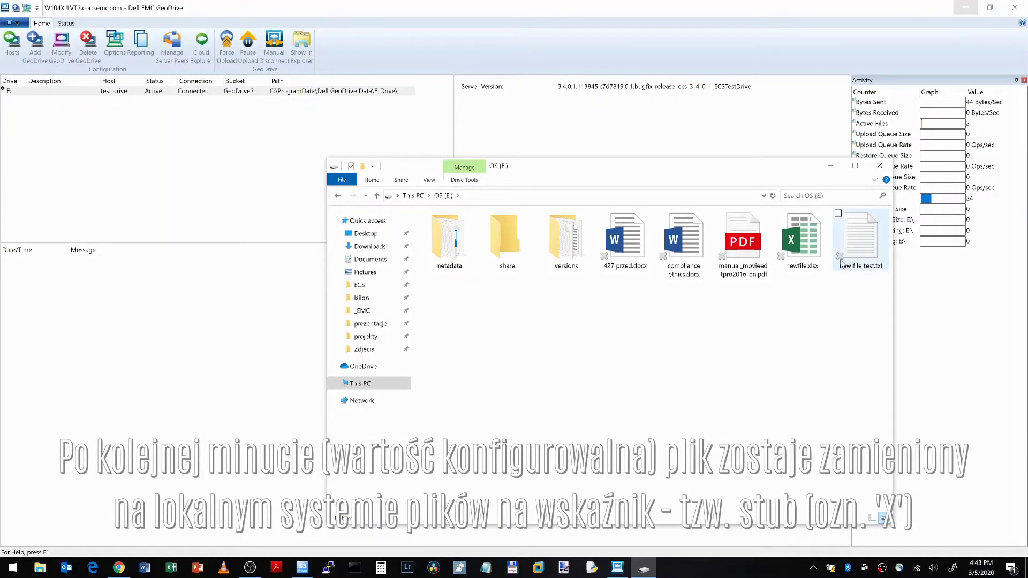
Step: Open "new file test.txt" from the E: drive, enter "new data" as its content, and save and close it
double_click(863, 247)
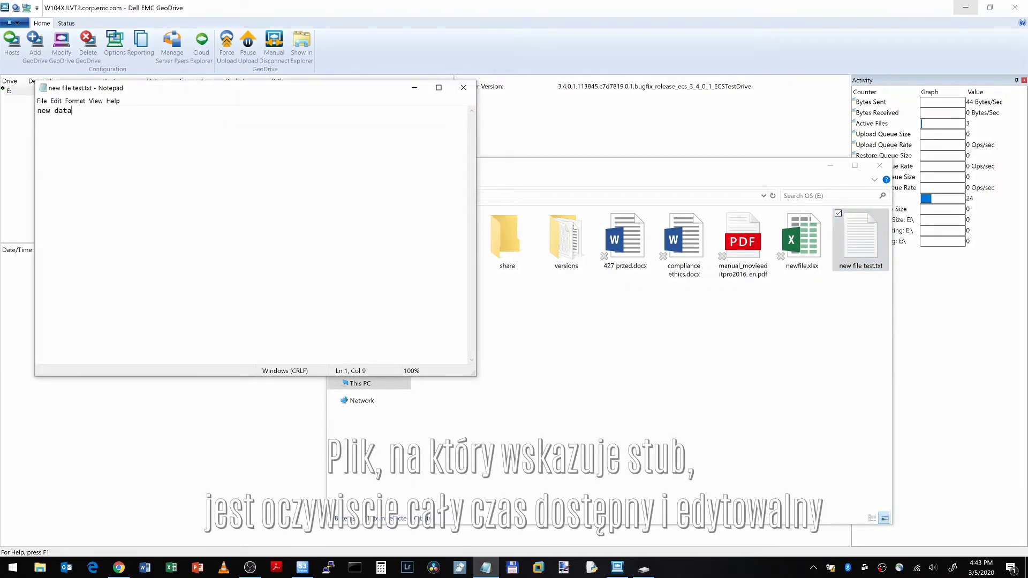
click(463, 87)
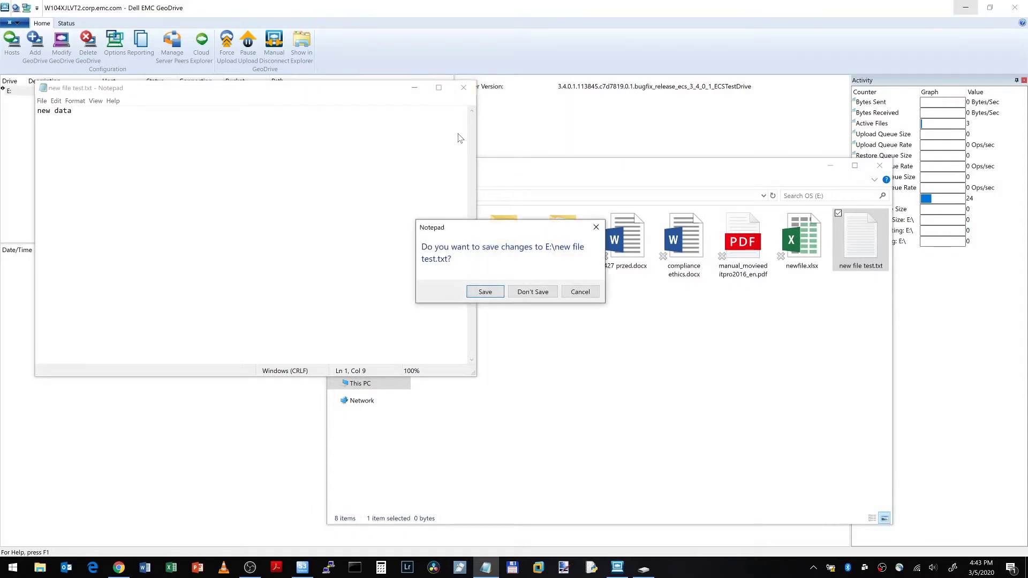
click(483, 292)
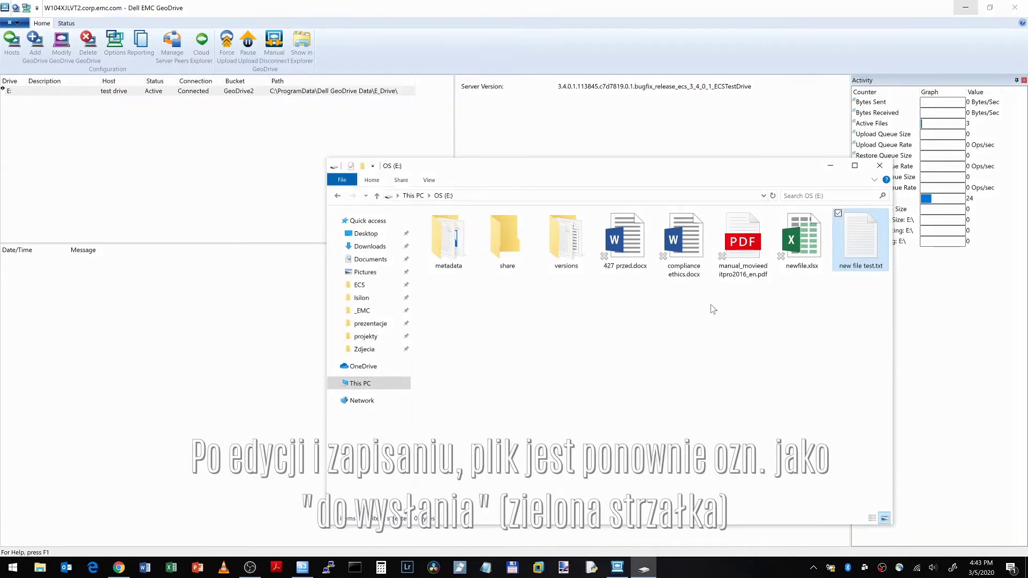
click(794, 318)
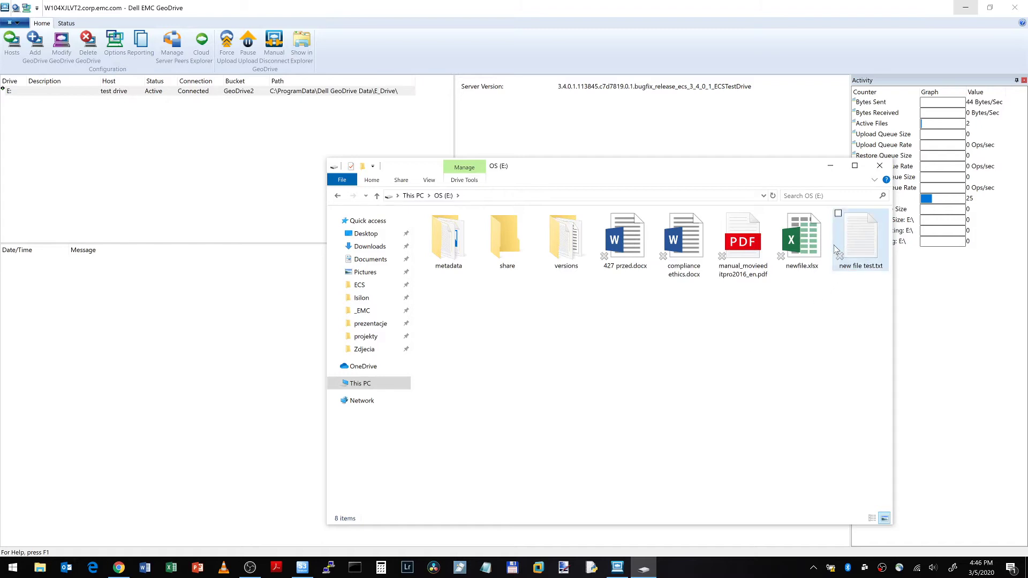
Step: Reopen "new file test.txt" from the E: drive to read its content, and close it
double_click(836, 249)
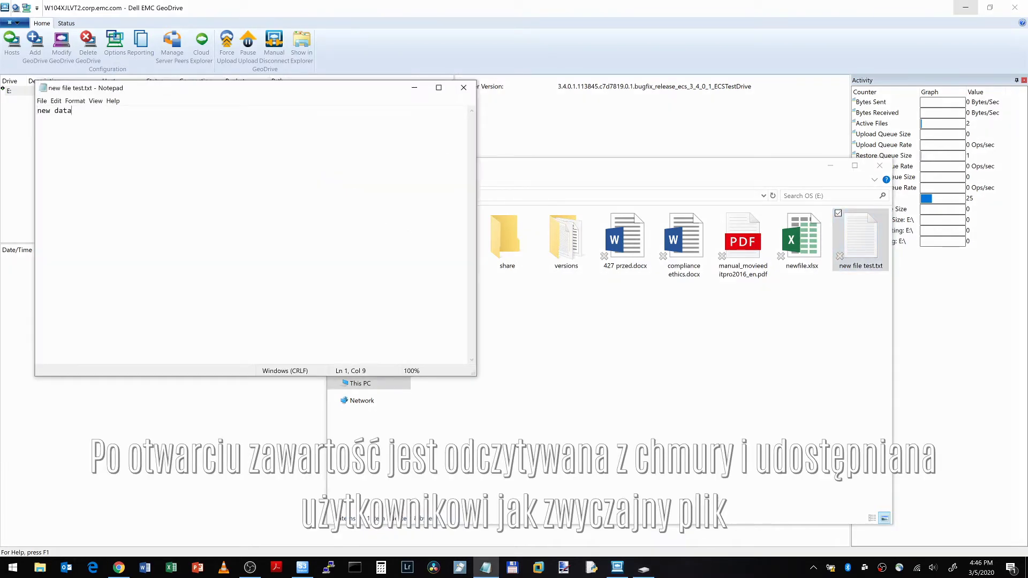
key(ctrl+a)
key(Right)
click(464, 87)
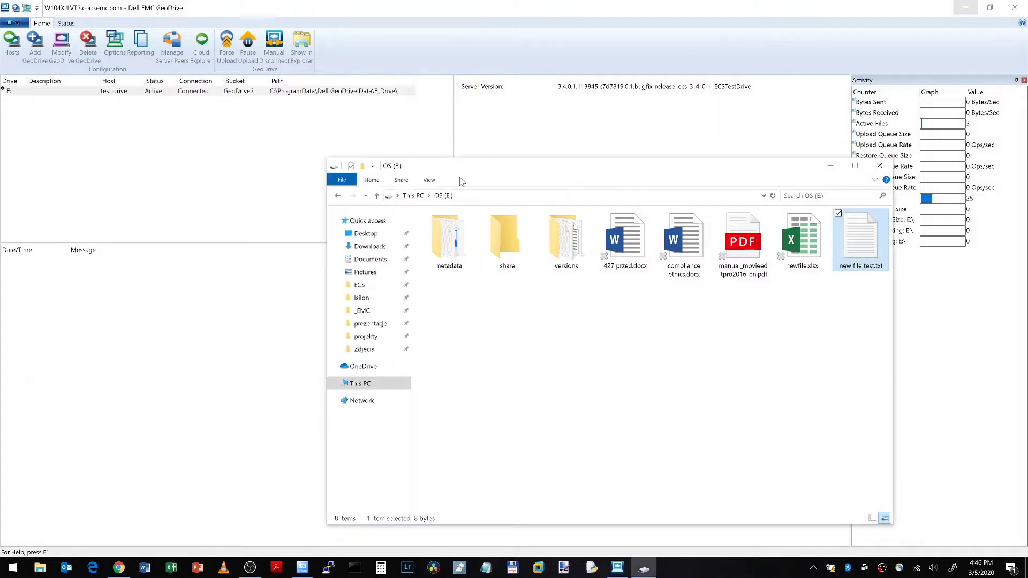
click(744, 369)
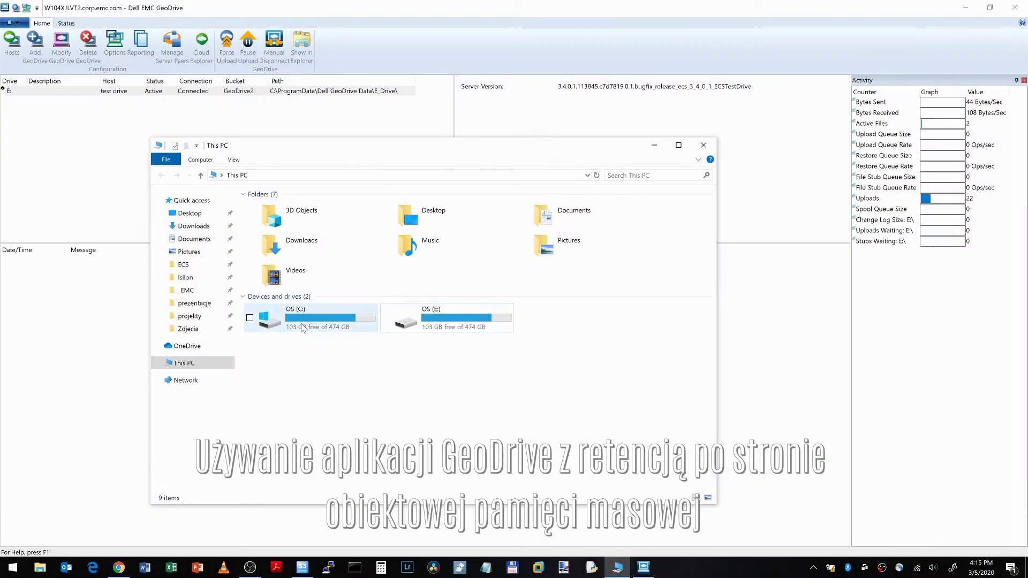
Step: Look at the C: and E: drives in This PC, and select the E: drive in the GeoDrive list
click(304, 327)
click(431, 323)
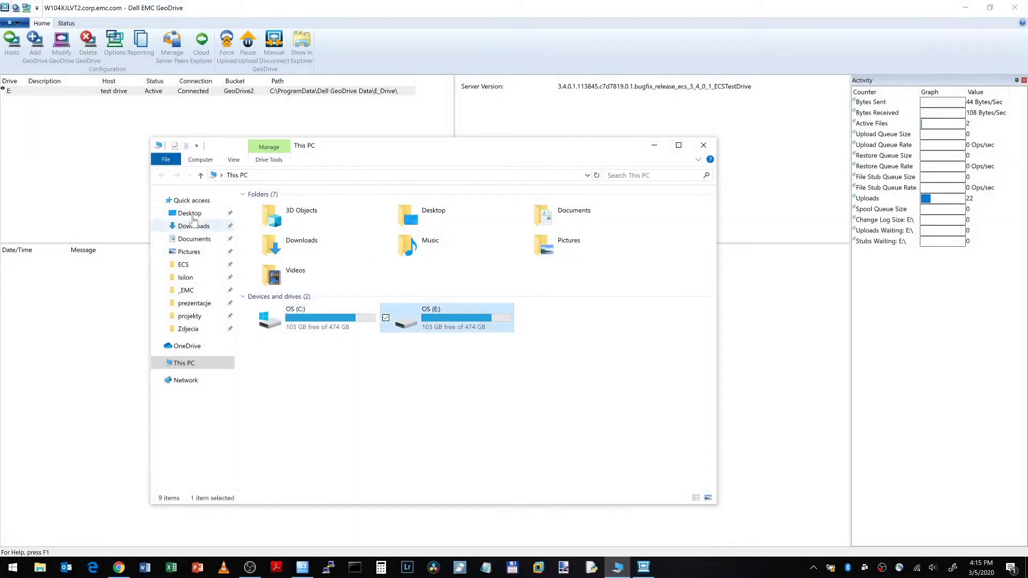
click(126, 190)
click(16, 92)
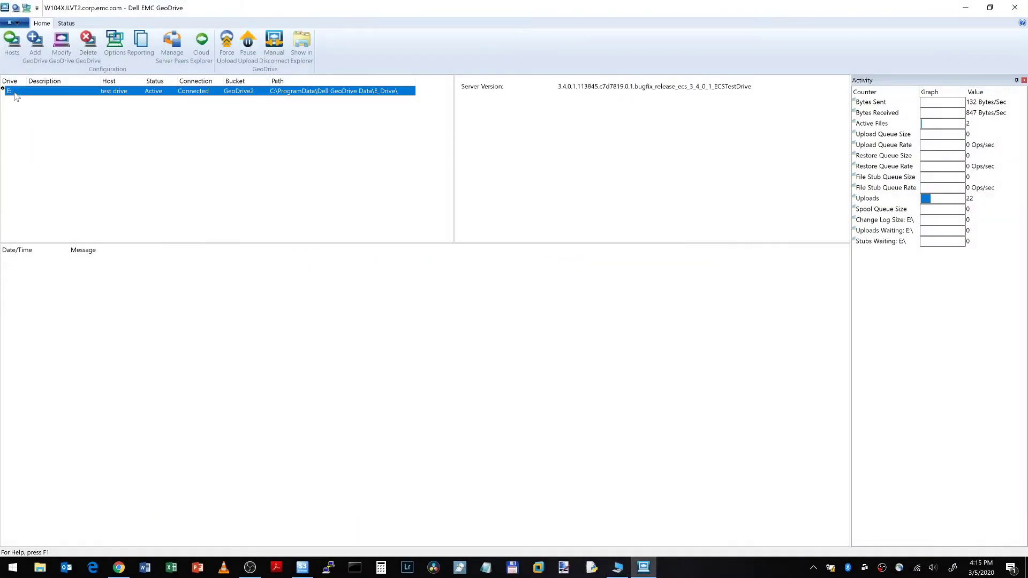
Step: Open a new host form, examine its server type, secret key, HTTPS/HTTP, port override and host address settings, and cancel it
click(12, 48)
click(631, 225)
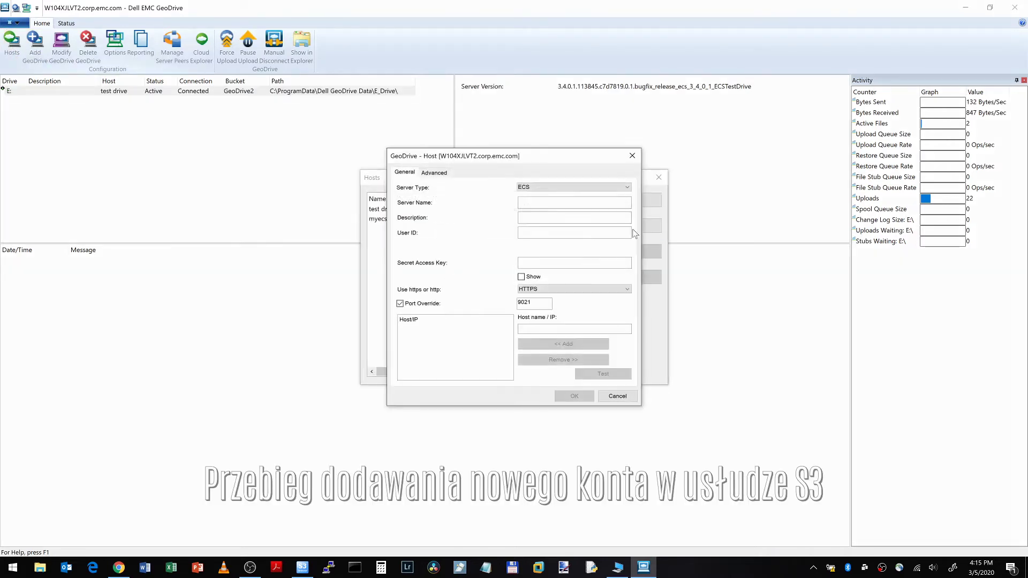
click(543, 188)
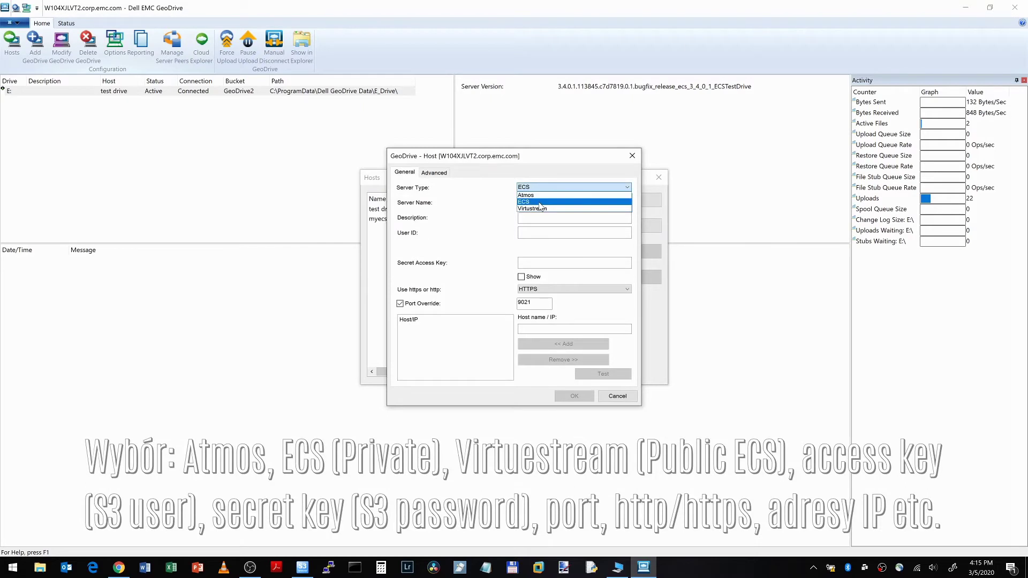
click(535, 201)
click(538, 203)
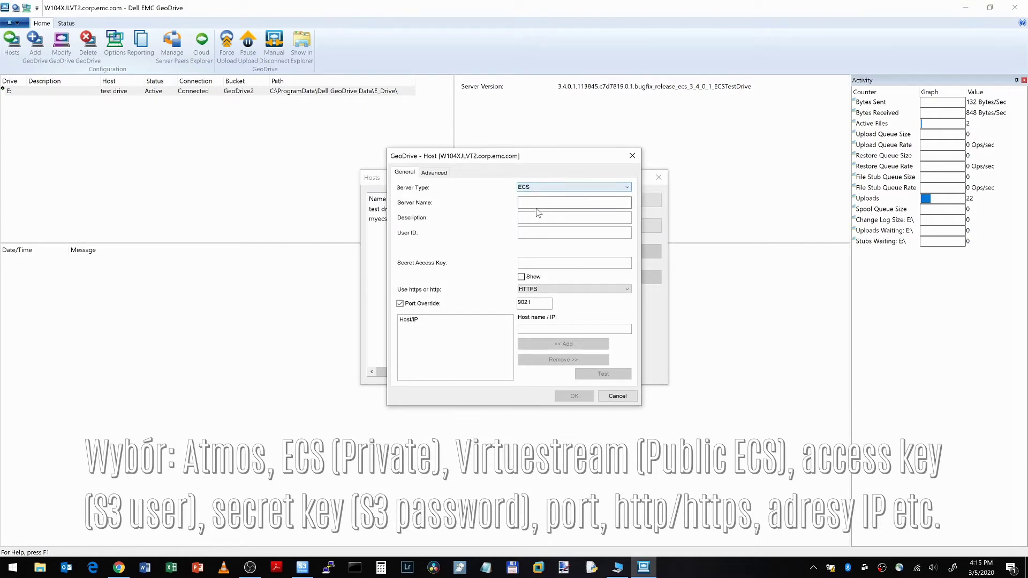
click(538, 262)
click(535, 289)
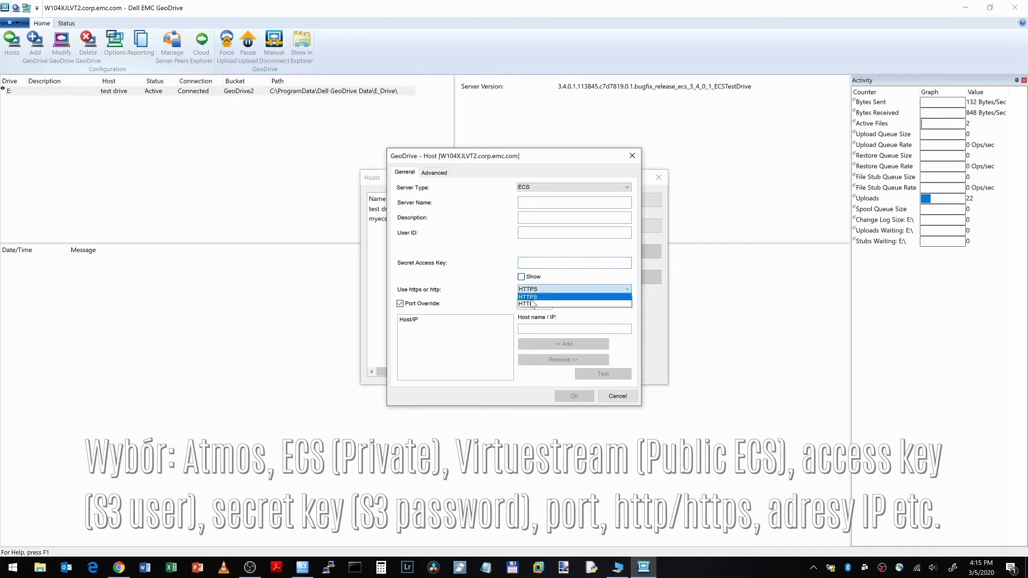
click(531, 296)
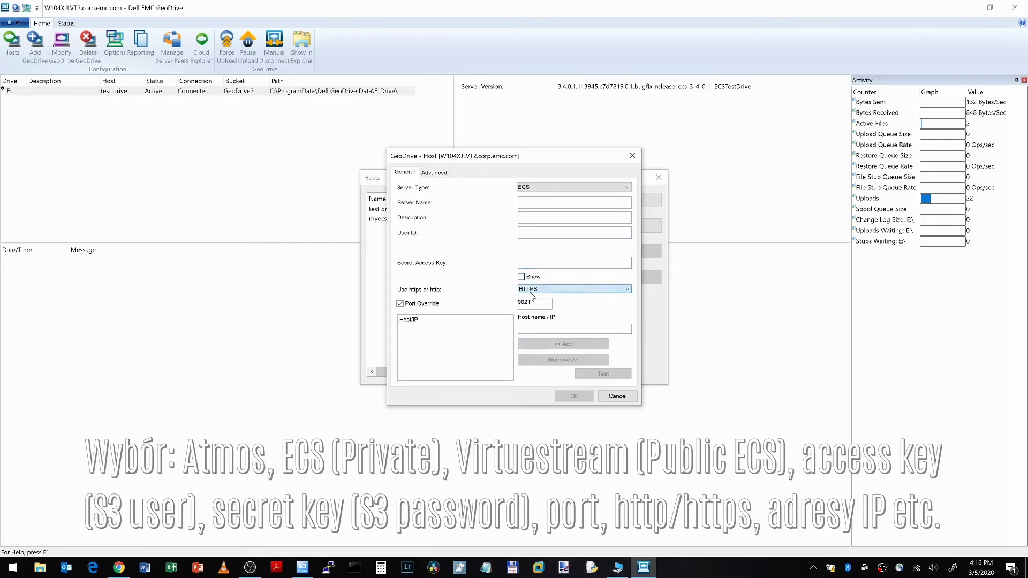
click(405, 305)
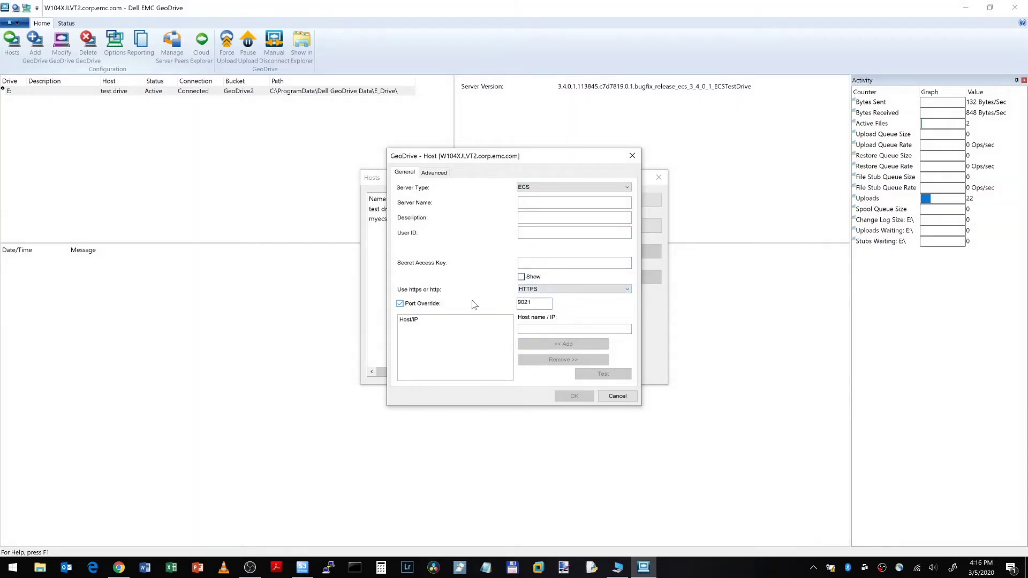
click(542, 327)
click(616, 396)
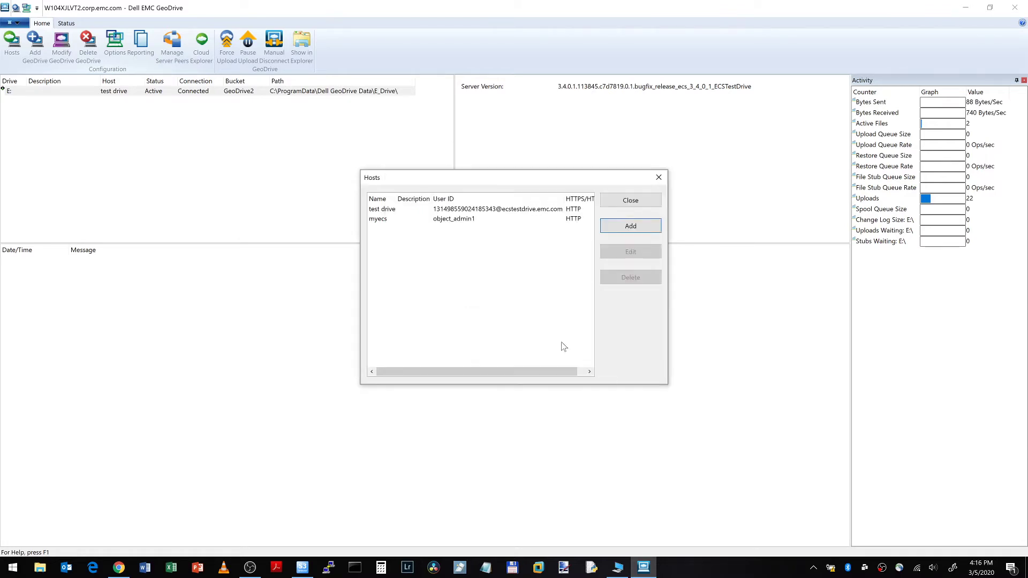
Step: Open the existing "test drive" host, test its connection, and close the host settings
click(479, 221)
click(466, 210)
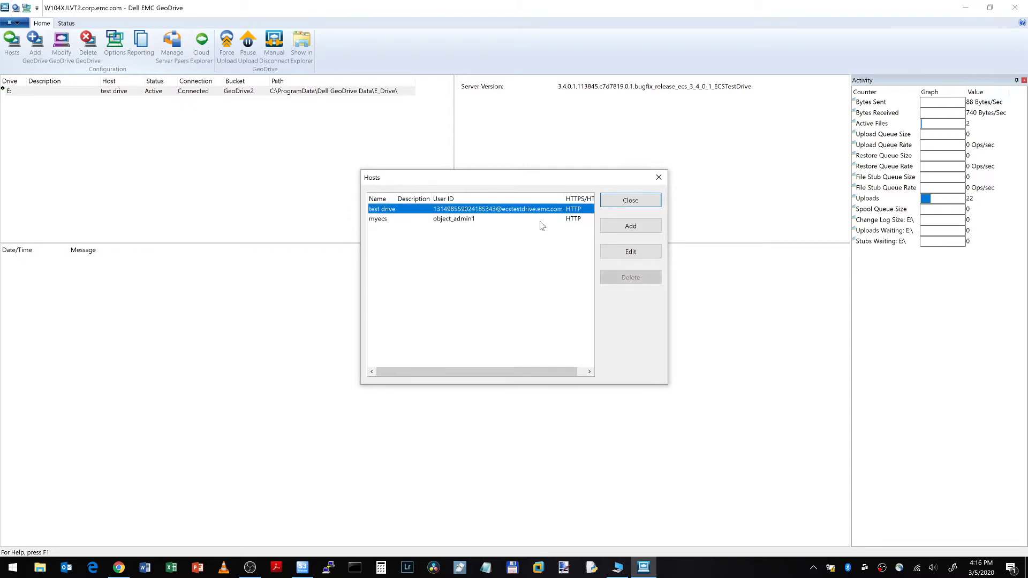
click(621, 253)
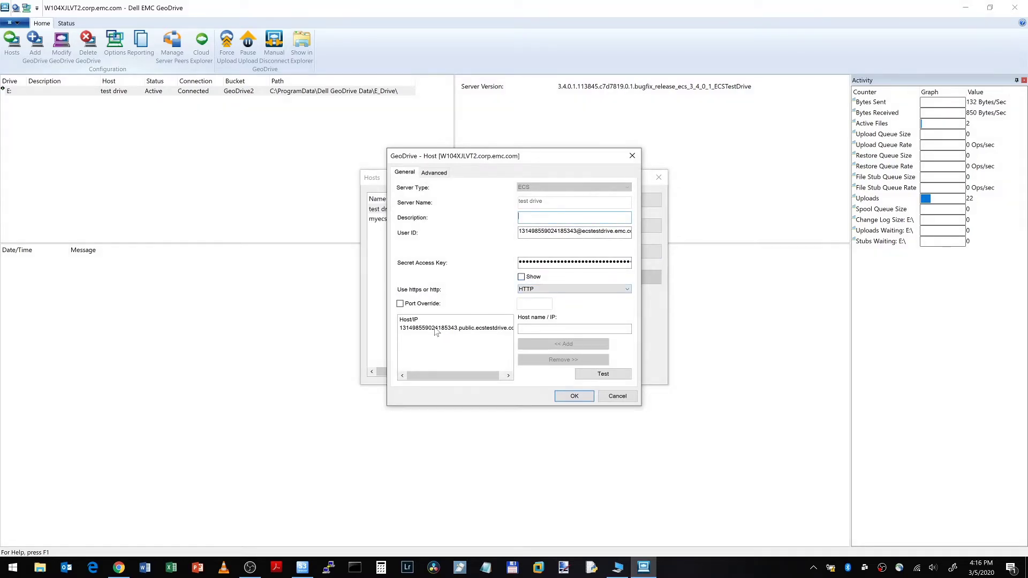
click(593, 371)
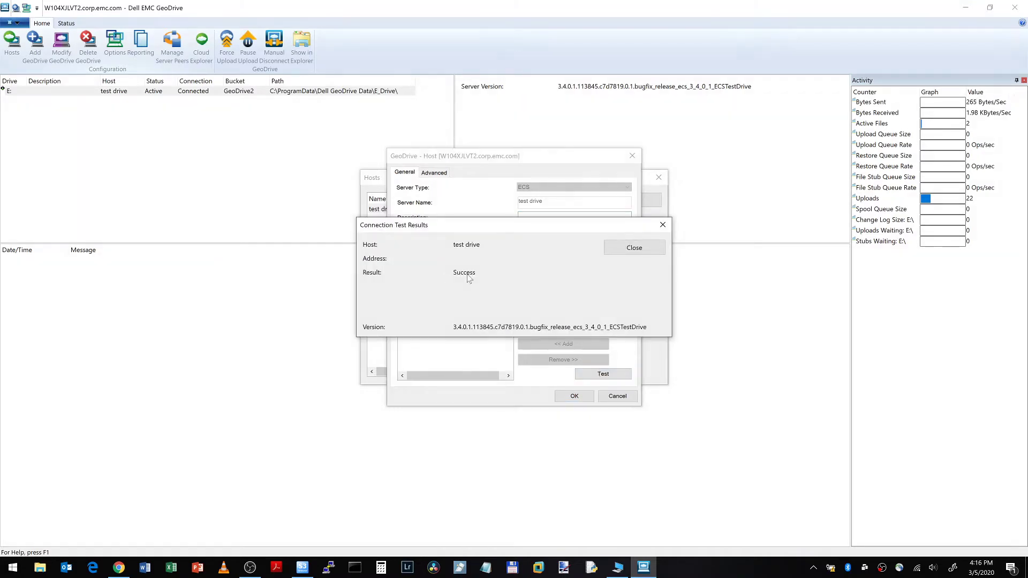
click(632, 247)
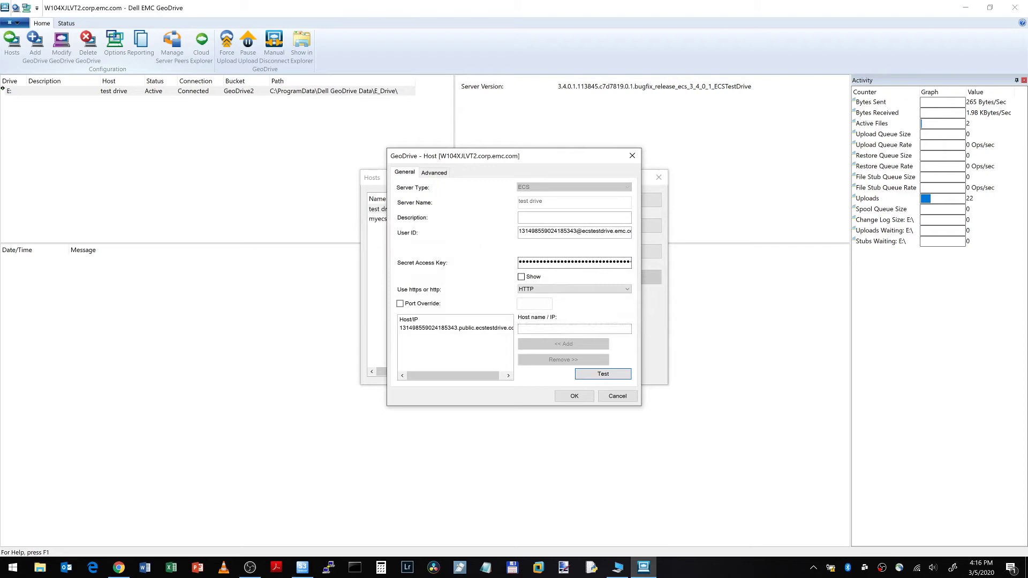
click(576, 397)
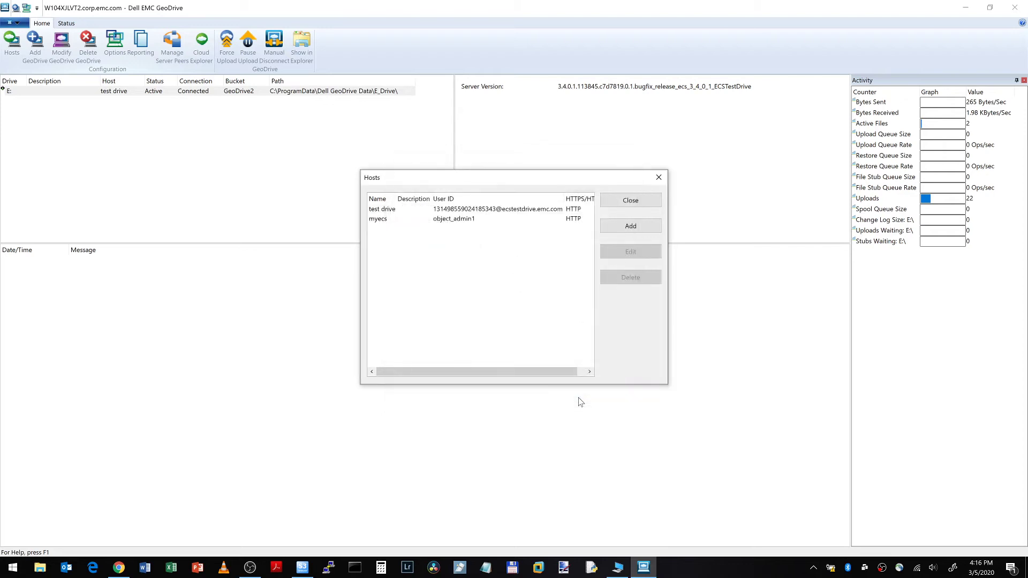
click(632, 201)
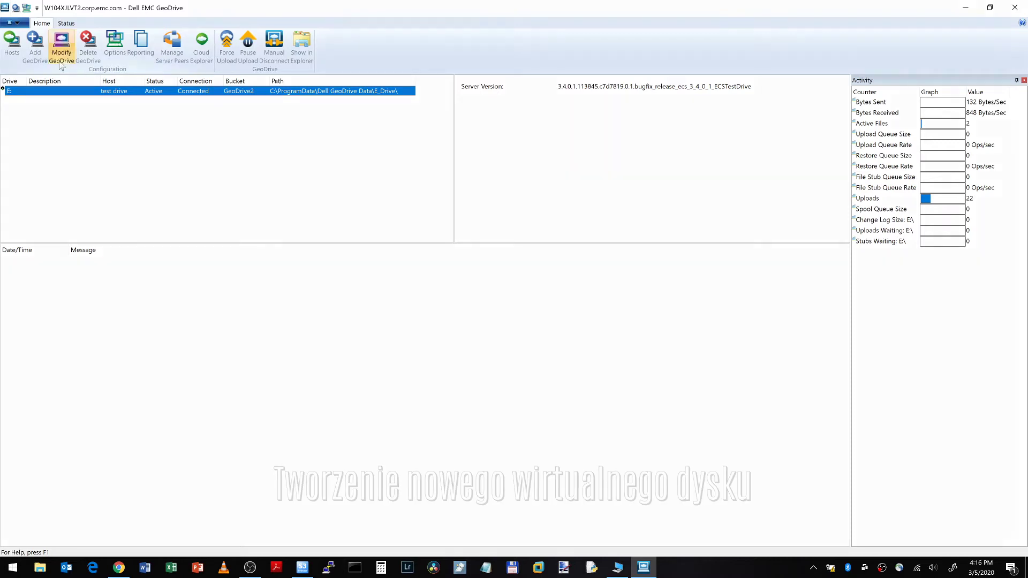
Step: Start adding a GeoDrive on drive letter R:\ with the description "retencja-10min"
click(35, 45)
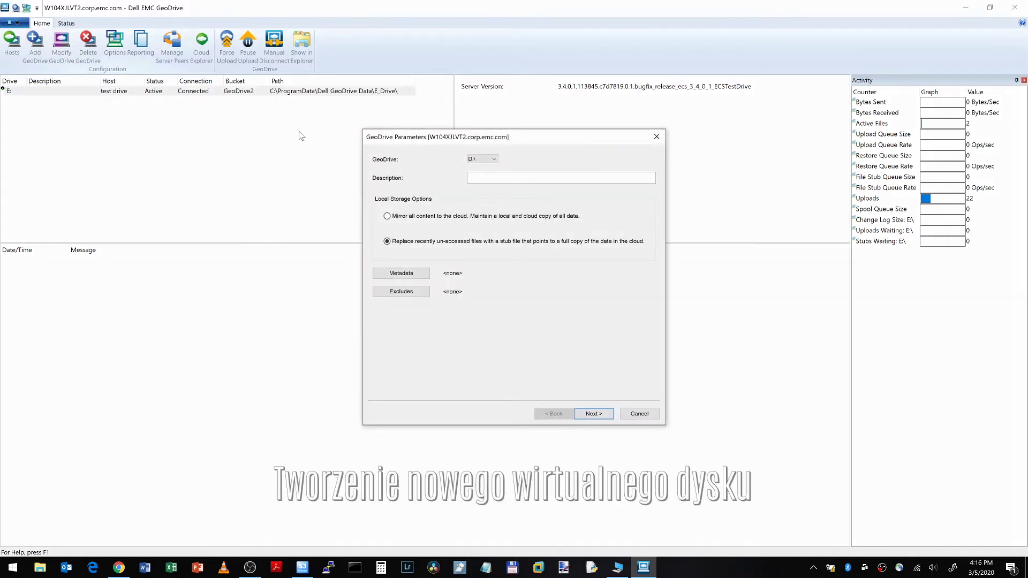
click(478, 159)
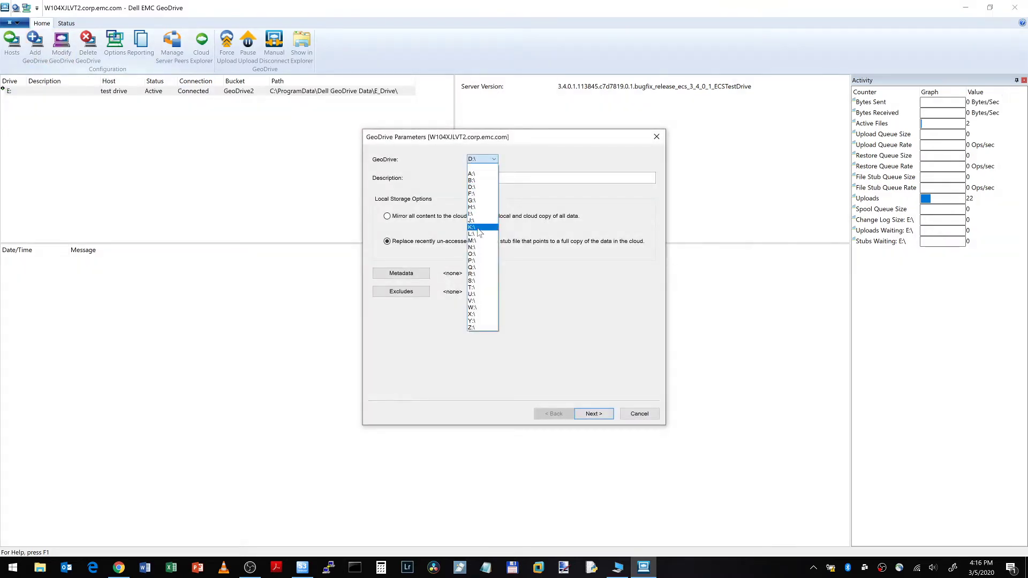
click(474, 273)
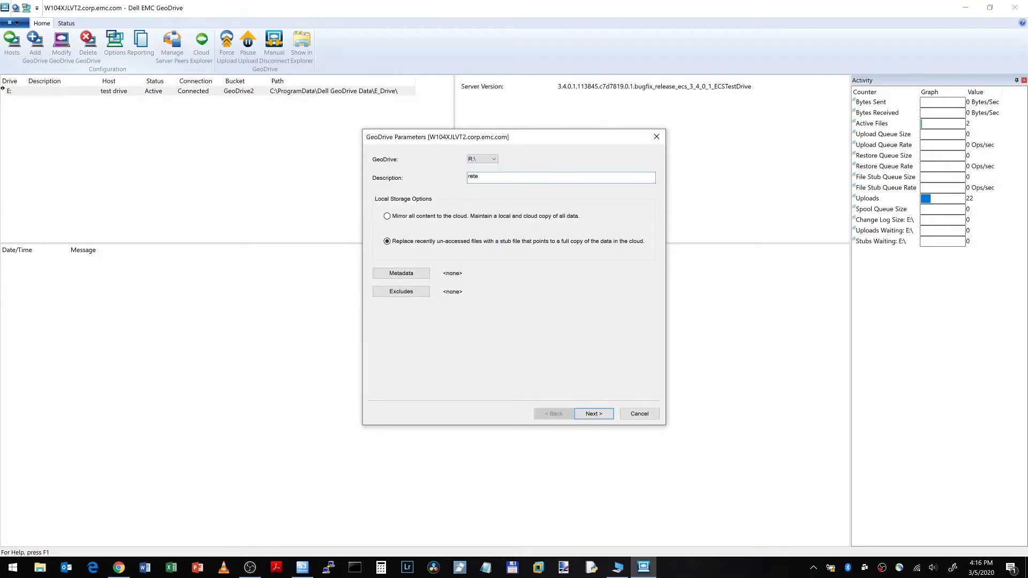
text(retencja)
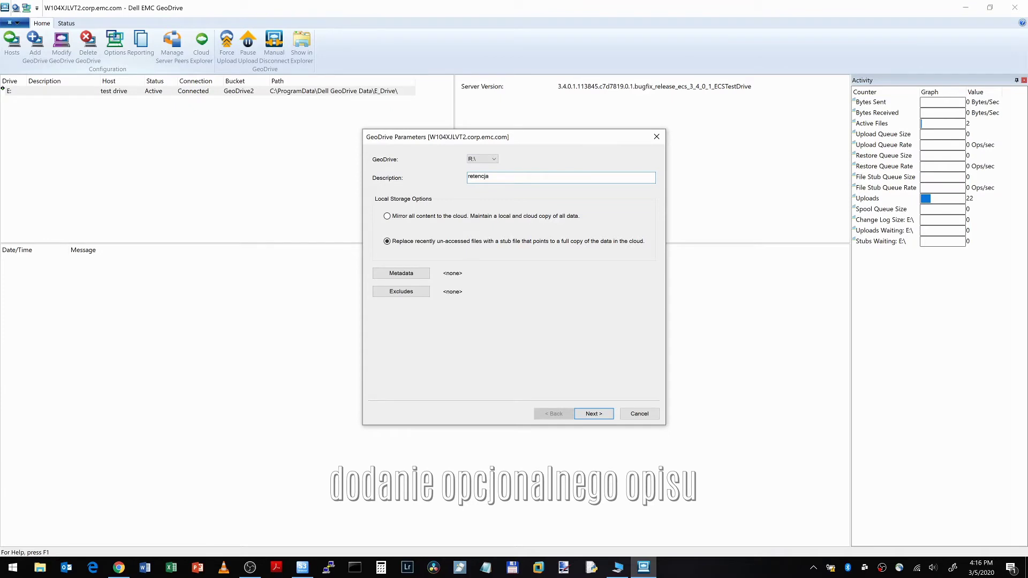
text(-10)
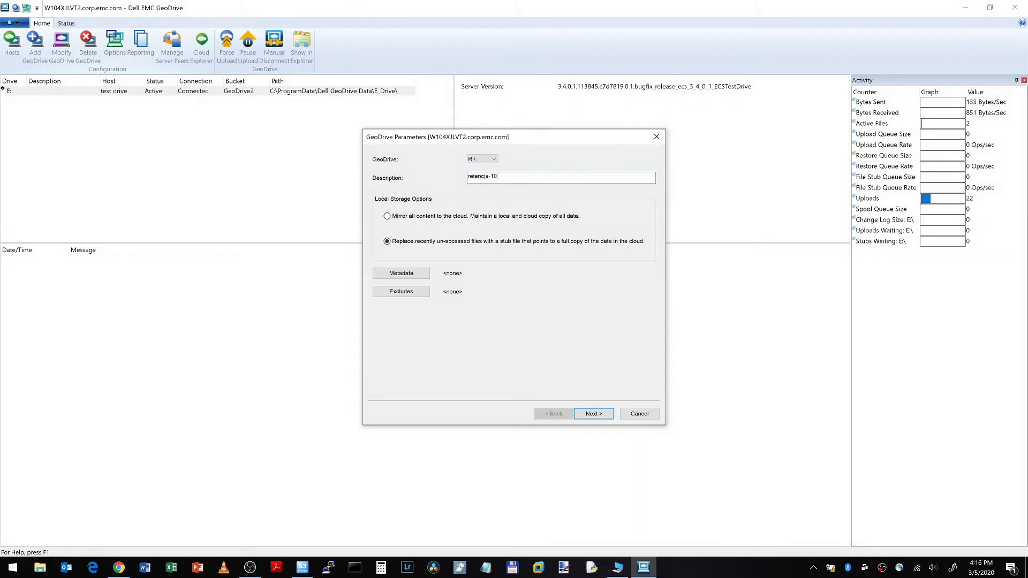
text(min)
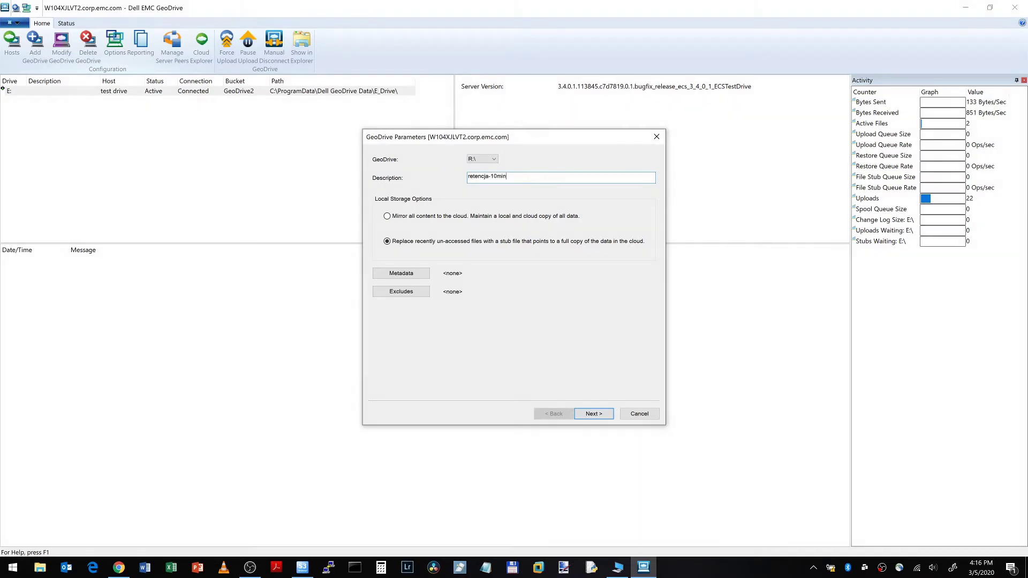
Step: Choose to replace recently un-accessed files with stub files for local storage, and continue to the drive settings
click(388, 217)
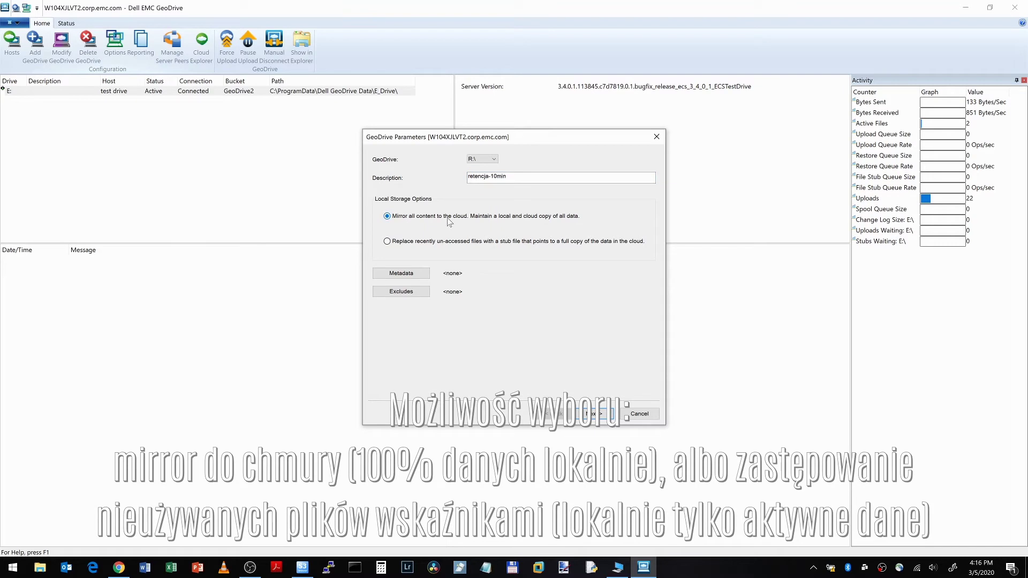
click(390, 245)
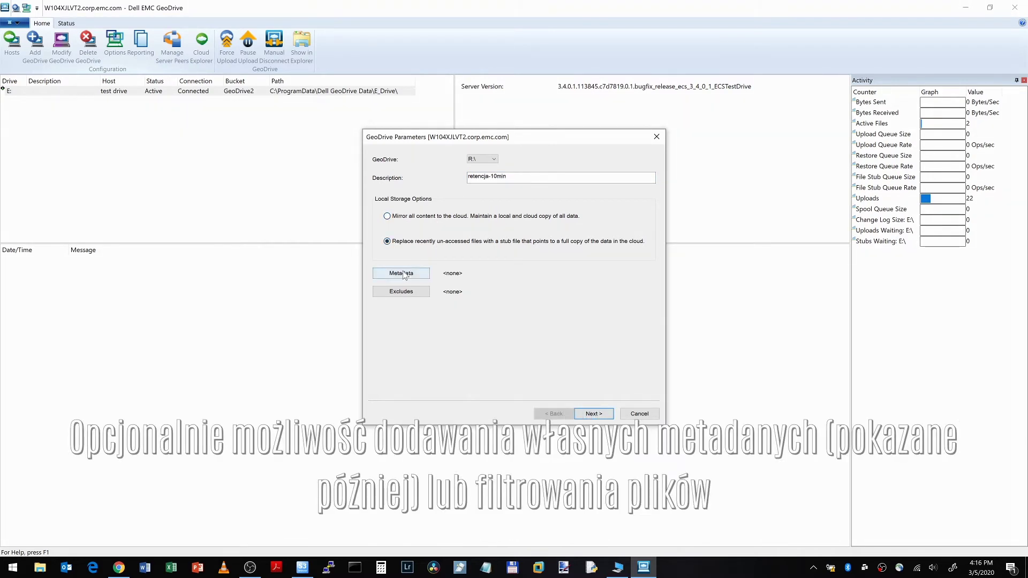
click(592, 416)
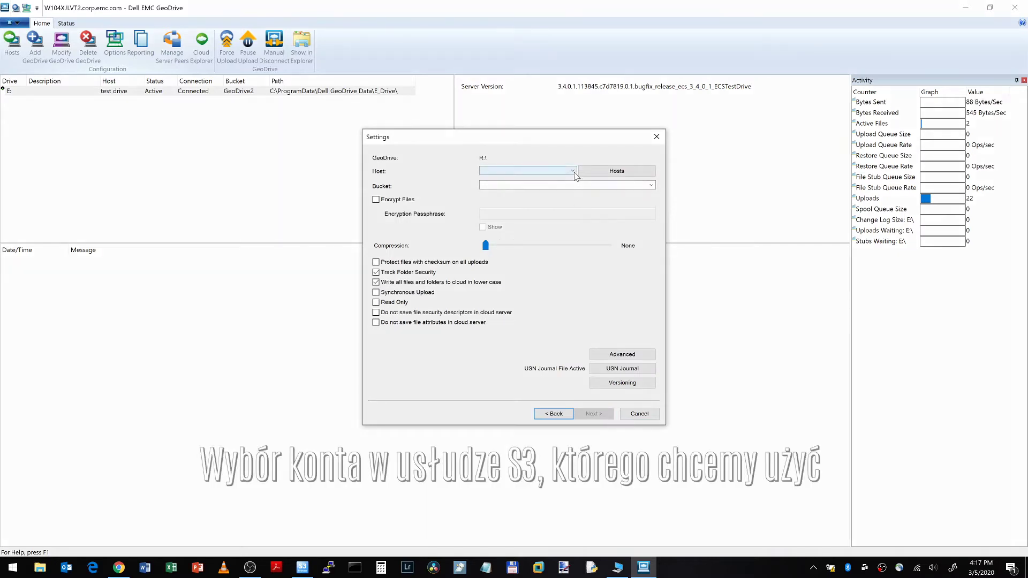
Step: Assign the "test drive" host to the R: drive and name its new bucket "GeoDrive-Retencja"
click(572, 171)
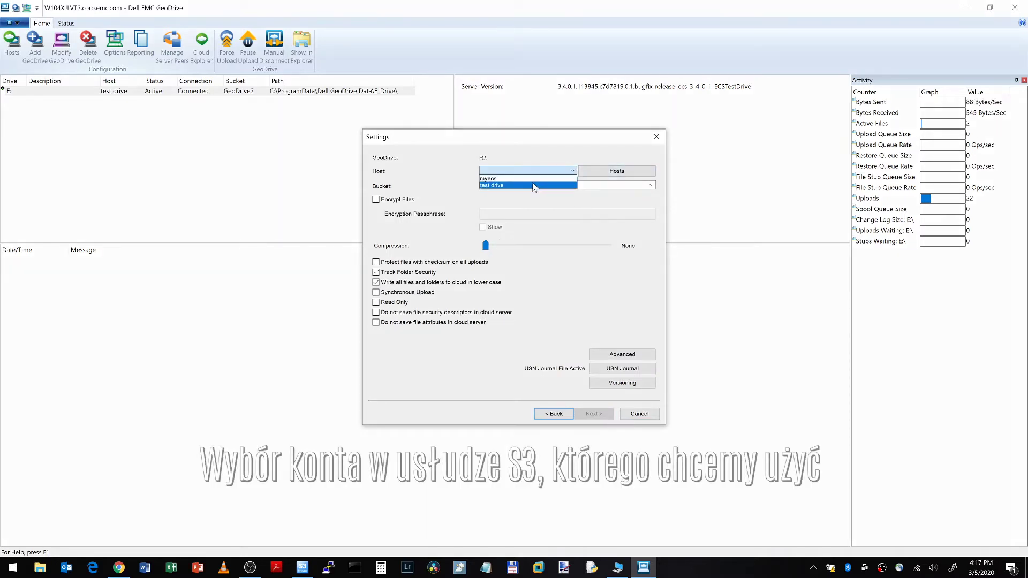
click(533, 186)
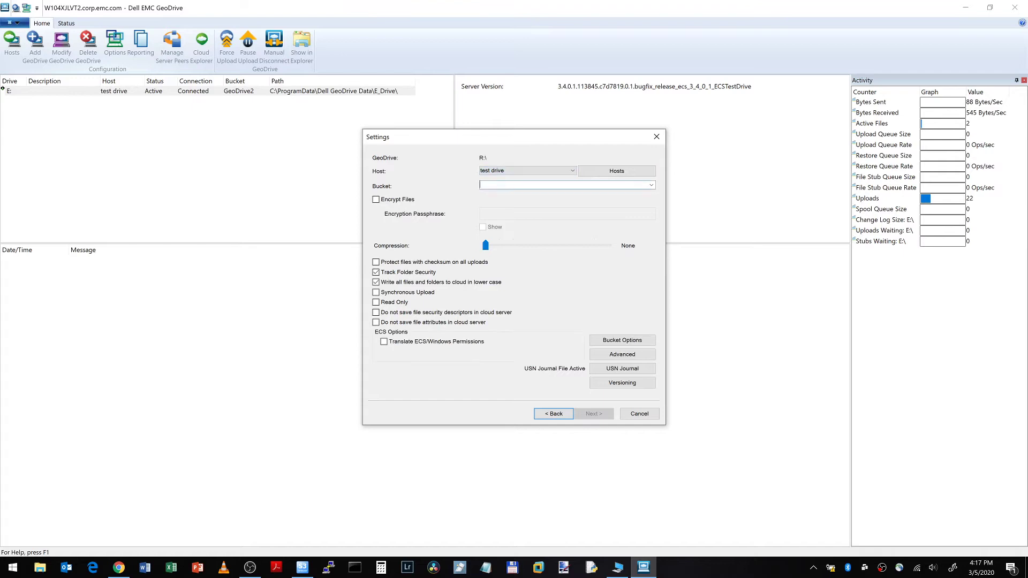
text(GeoDrive)
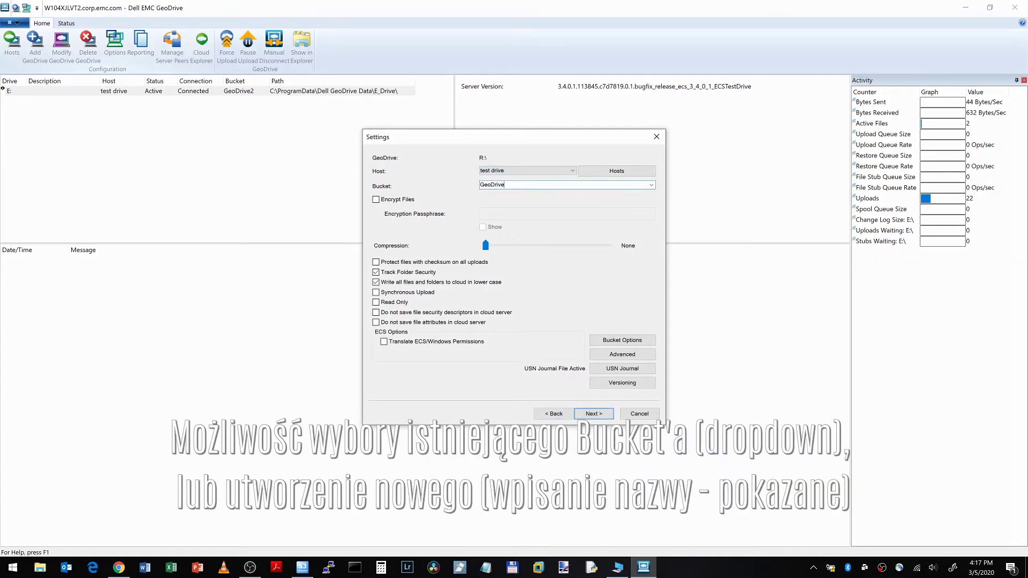
text(-Retencja)
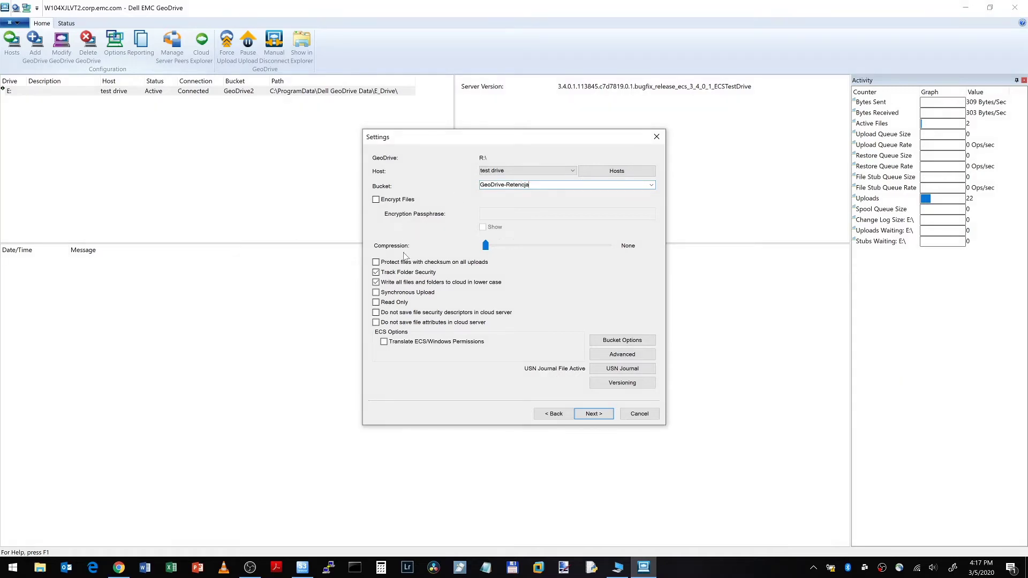
Step: Enable bucket-level retention of 10 minutes in the options of the new bucket
click(618, 338)
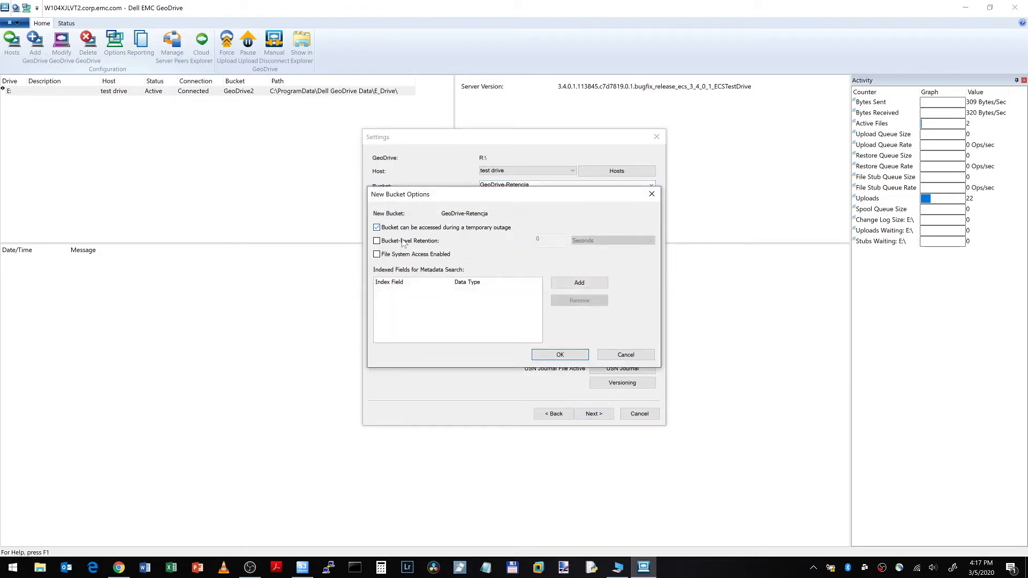
click(377, 241)
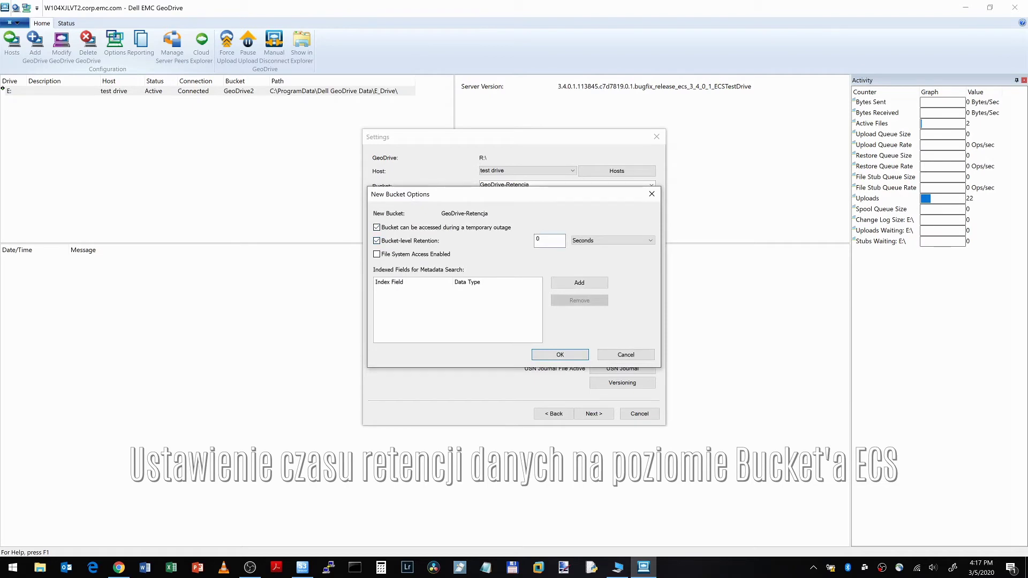
click(596, 242)
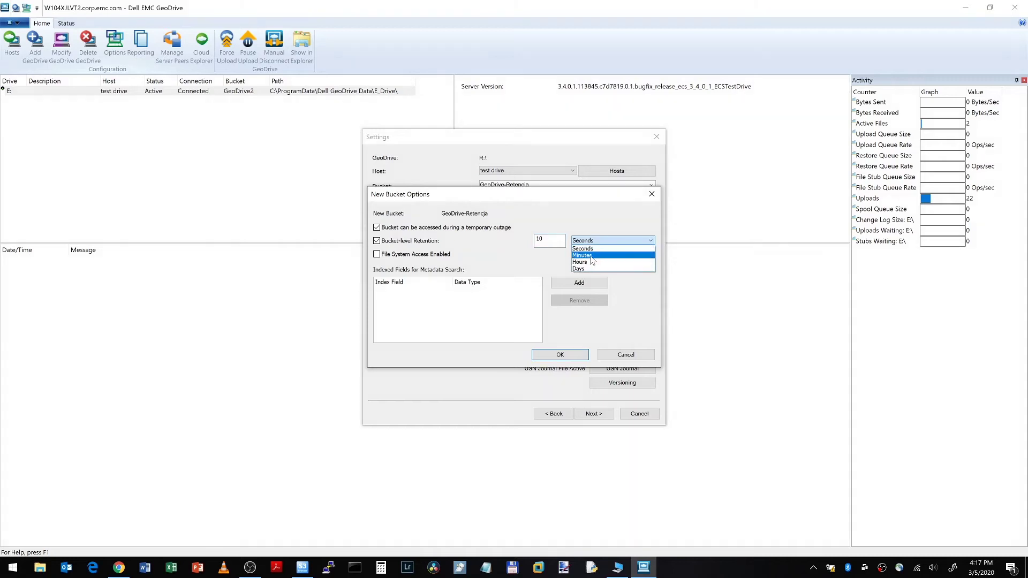
click(589, 255)
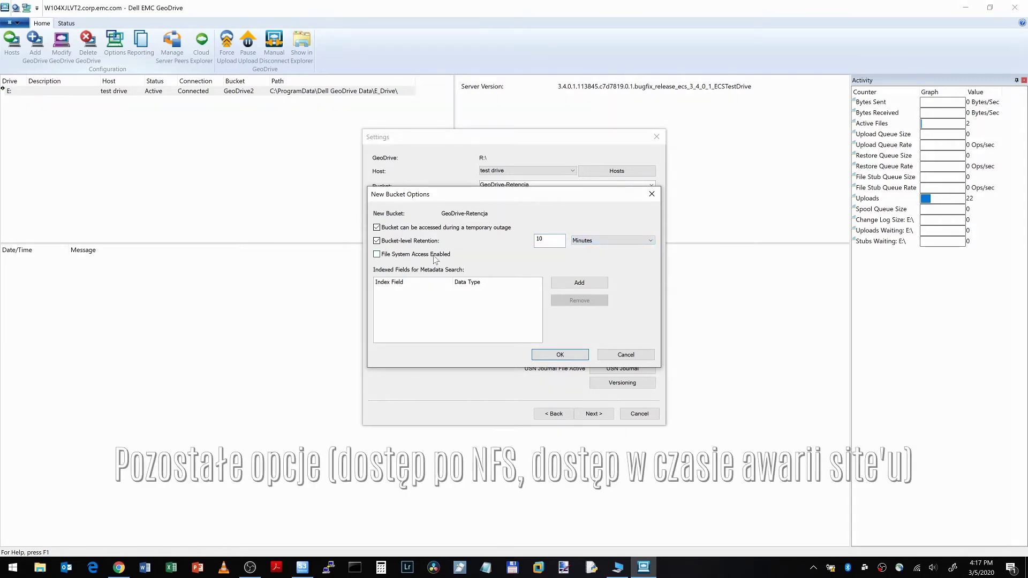
click(555, 355)
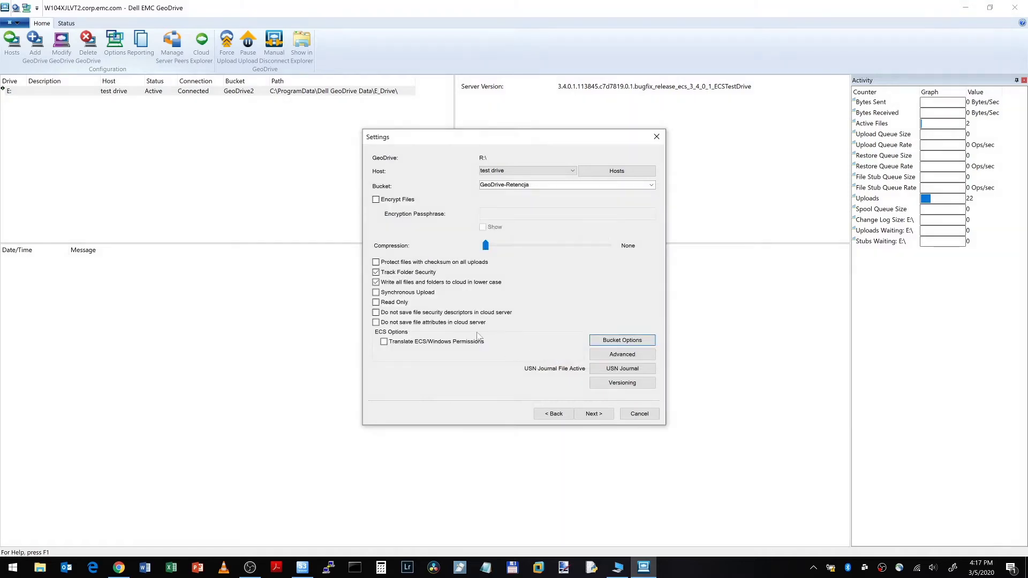
Step: In the advanced options, set the access wait times after upload and after restore and the update wait time to 1 minute
click(616, 354)
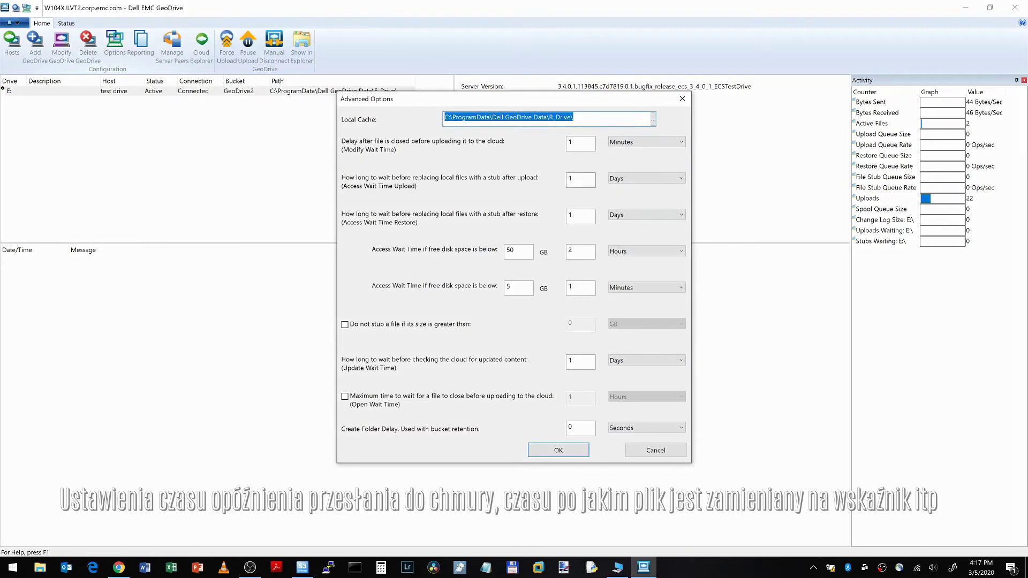
click(647, 178)
click(621, 190)
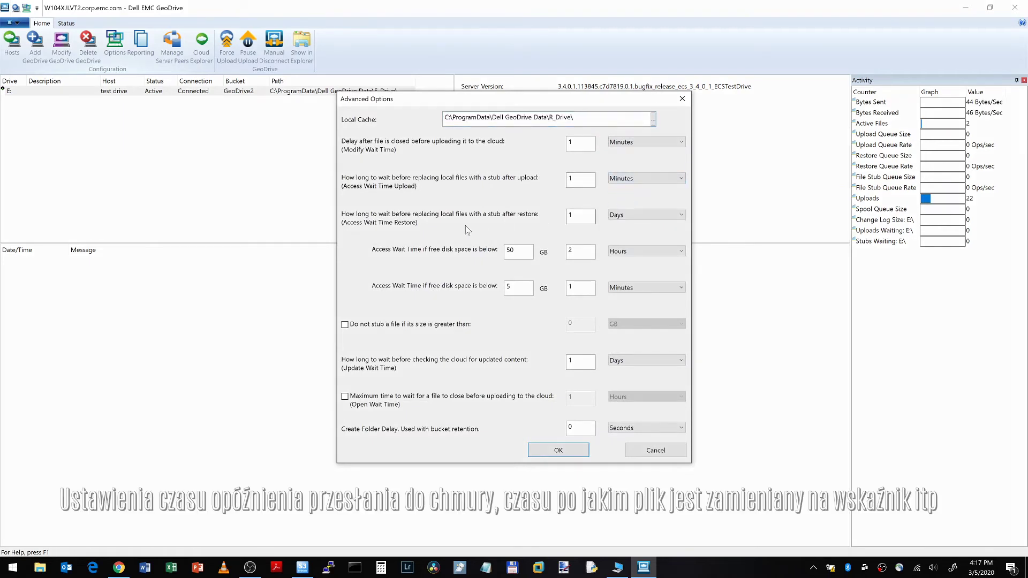
click(621, 215)
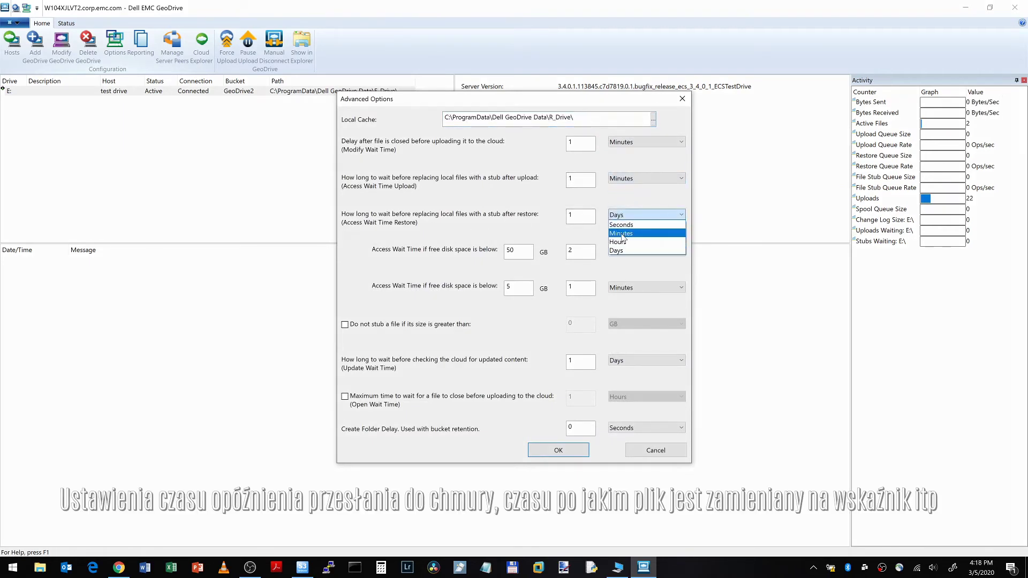
click(621, 234)
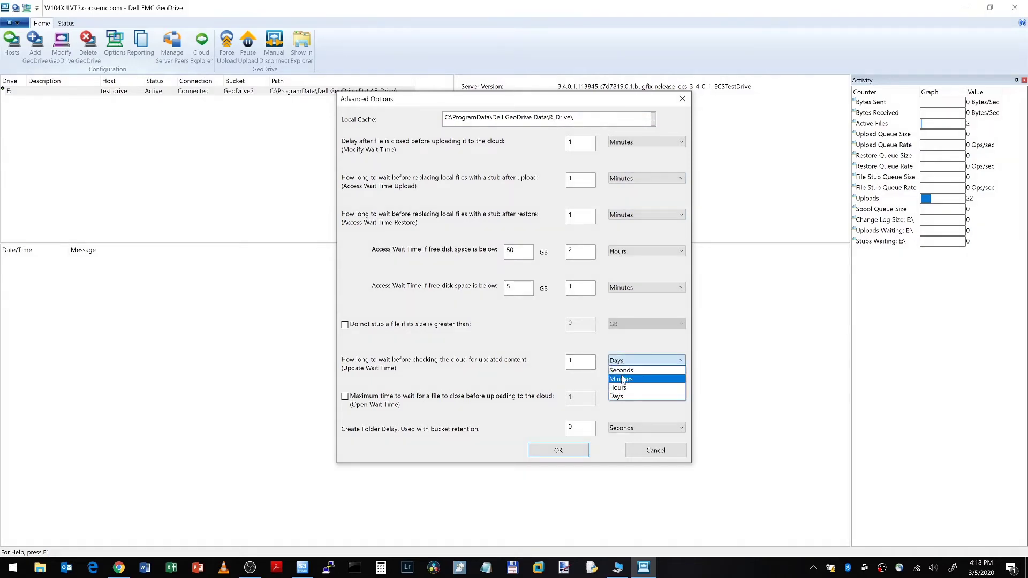
click(621, 379)
Step: Set the create folder delay used with bucket retention to 1 minute, and accept the advanced options
click(580, 427)
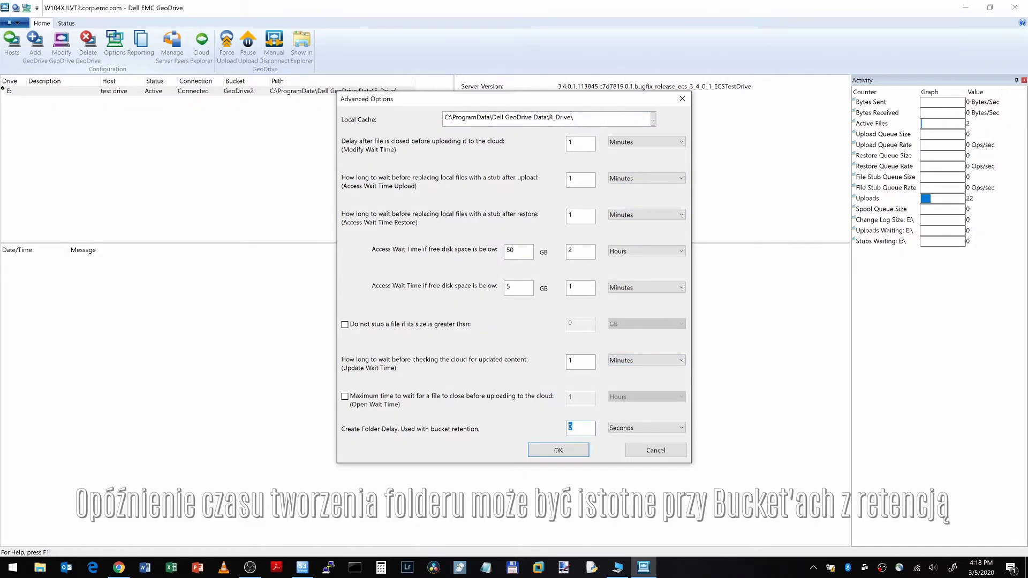
text(1)
click(653, 428)
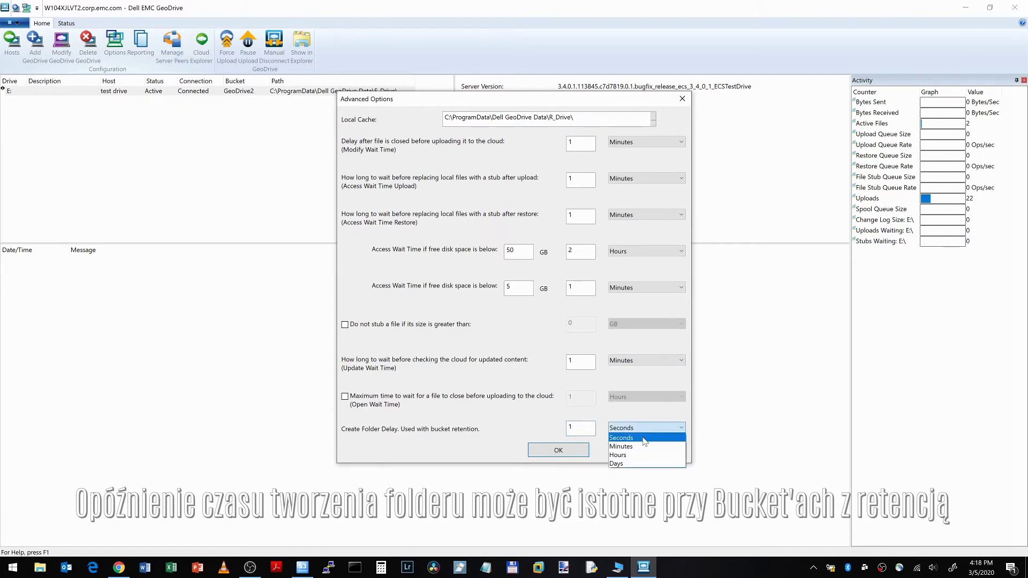
click(636, 447)
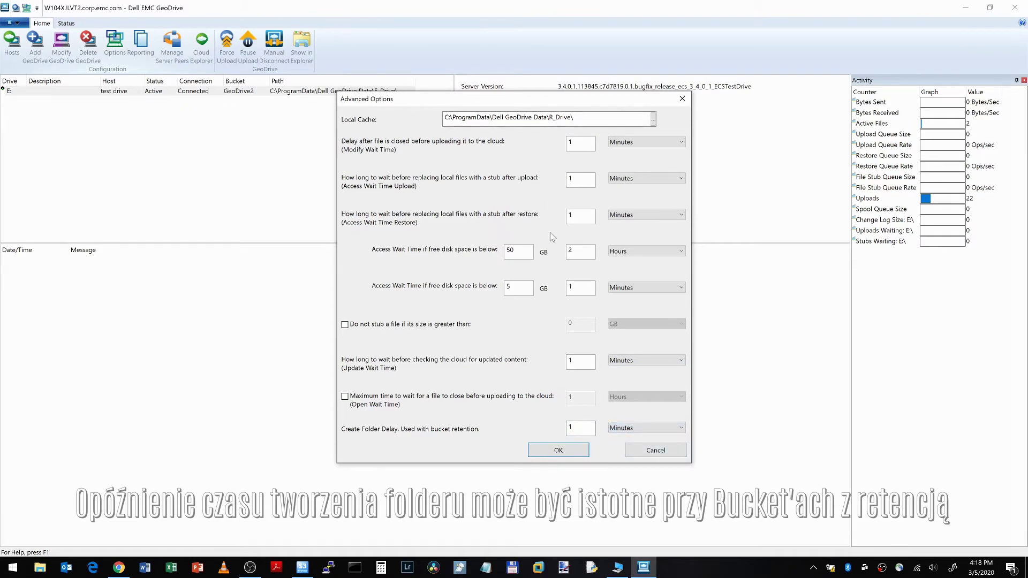
click(558, 451)
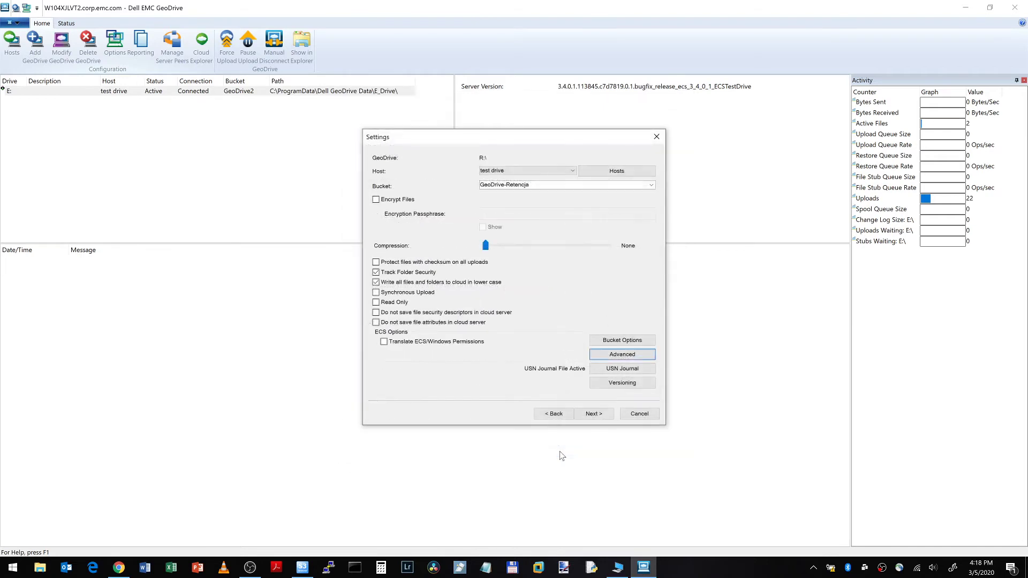
Step: Finish creating the R: drive with file system logging left off, and check its connection in the GeoDrive list
click(592, 411)
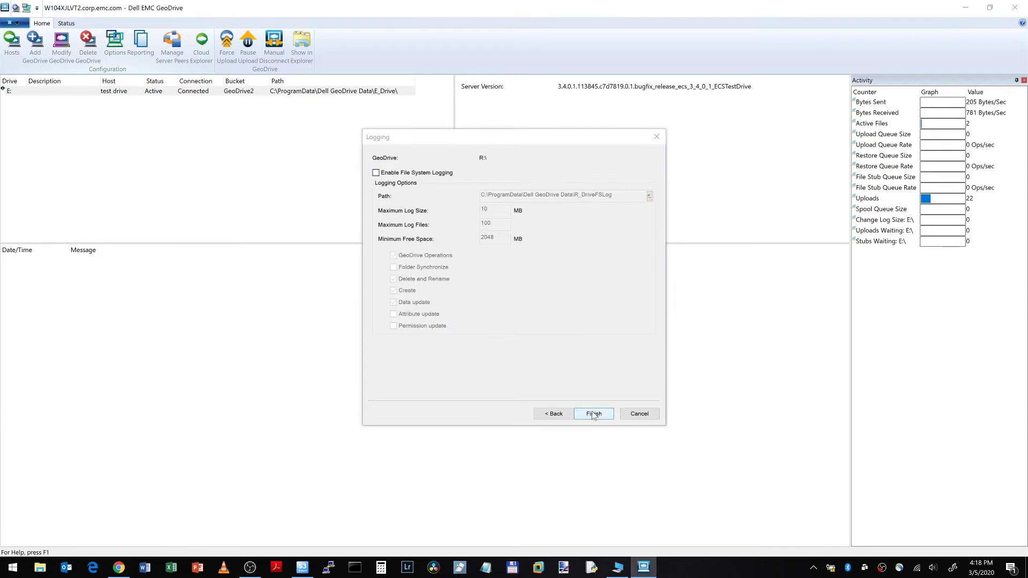
click(593, 415)
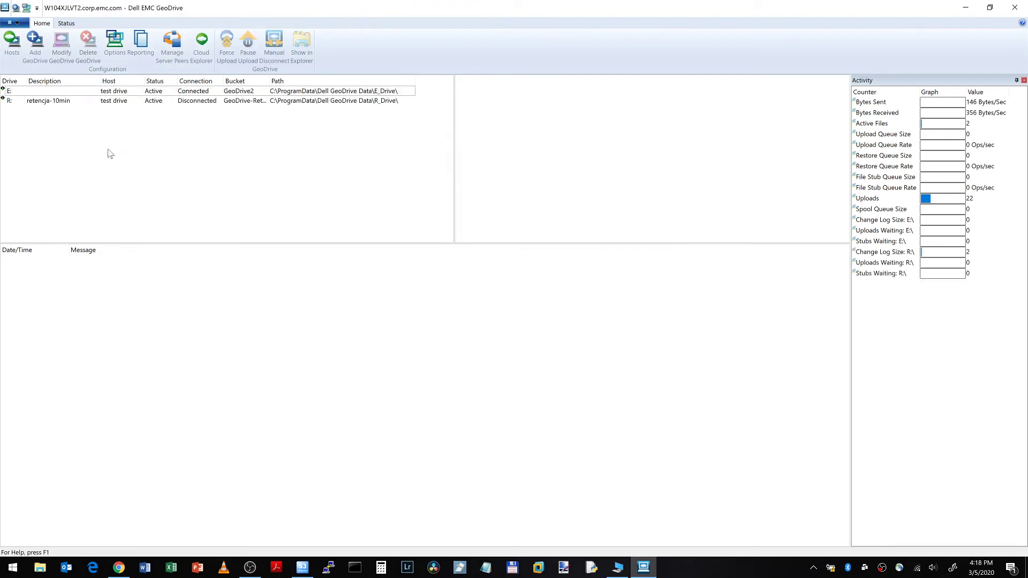
click(51, 102)
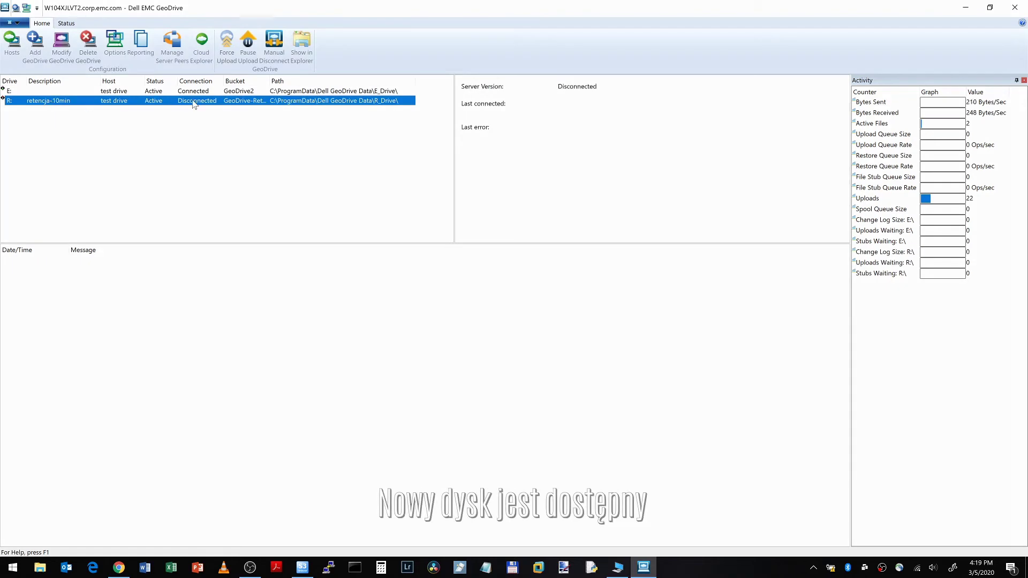
click(202, 130)
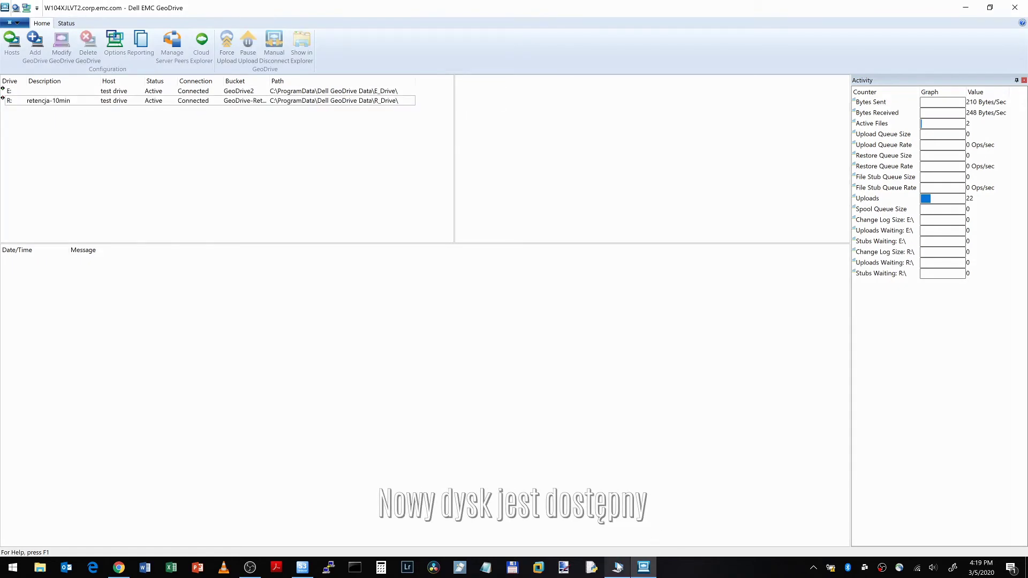
Step: Open the R: drive from This PC, and refresh the bucket list in S3 Browser to examine the GeoDrive-Retencja bucket
click(617, 568)
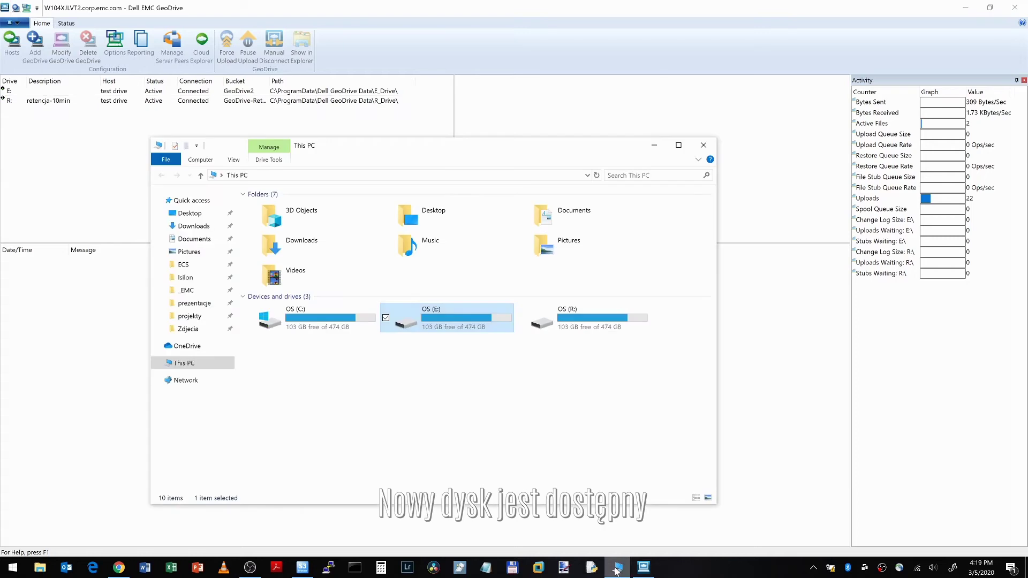
double_click(597, 324)
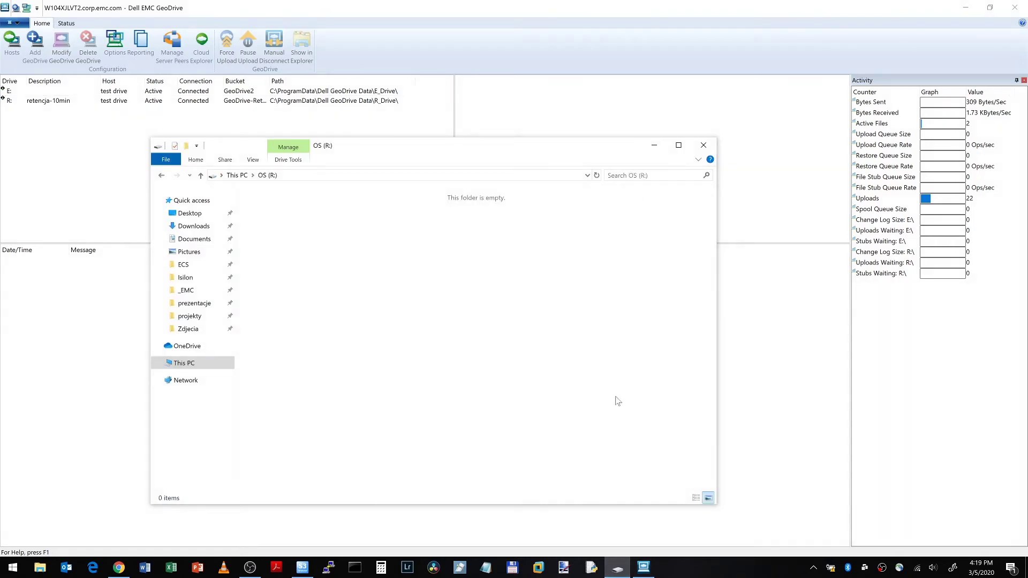
click(302, 568)
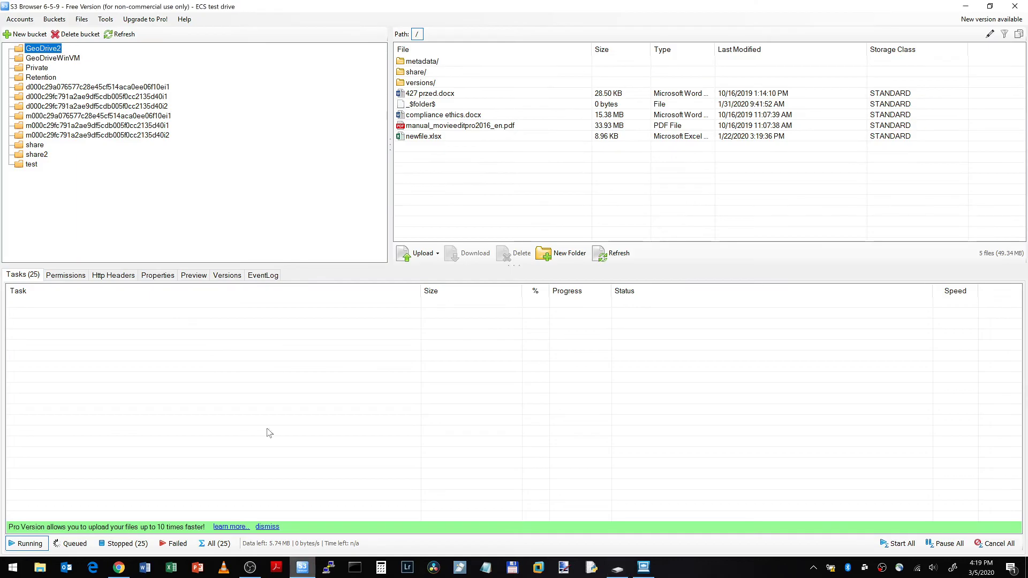
click(121, 34)
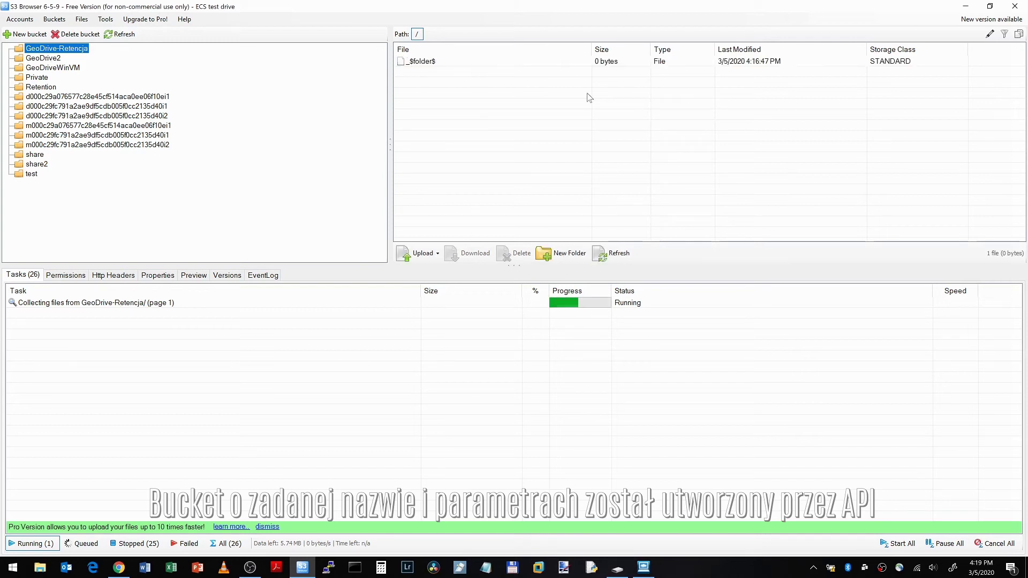
click(964, 7)
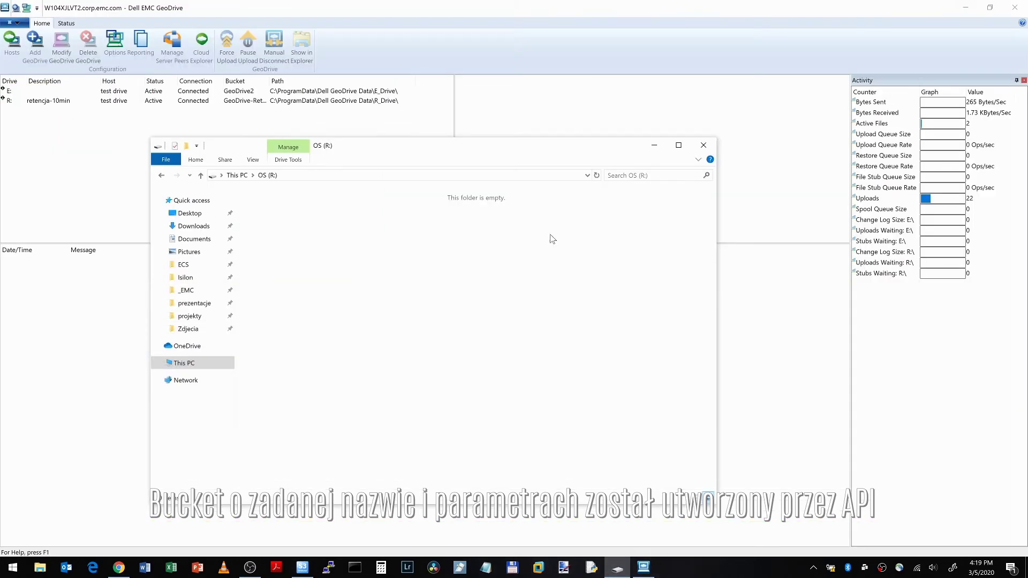
Step: Create a new text document named test-14-19.txt in the root of the R: drive
right_click(431, 255)
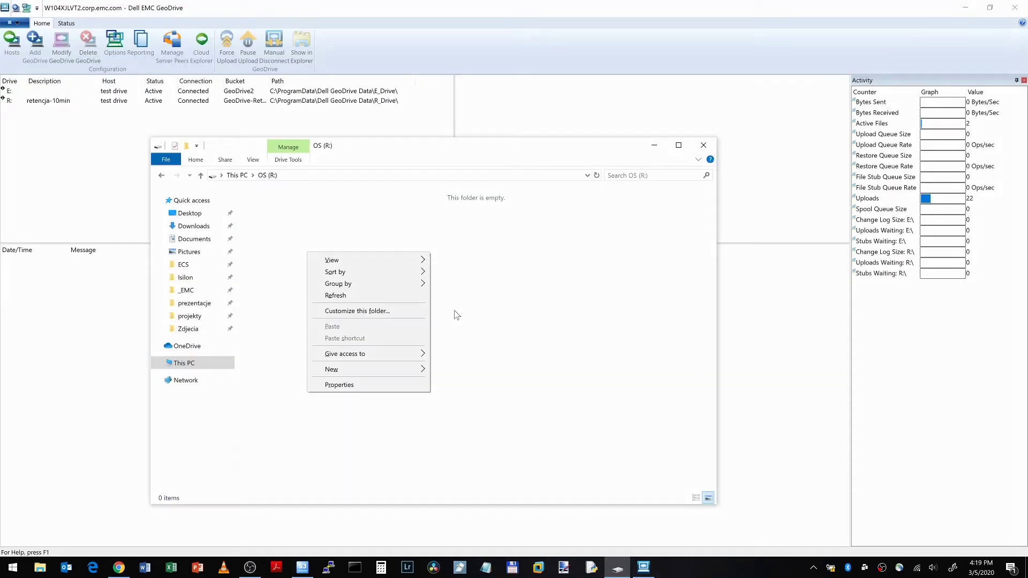
mouse_move(358, 369)
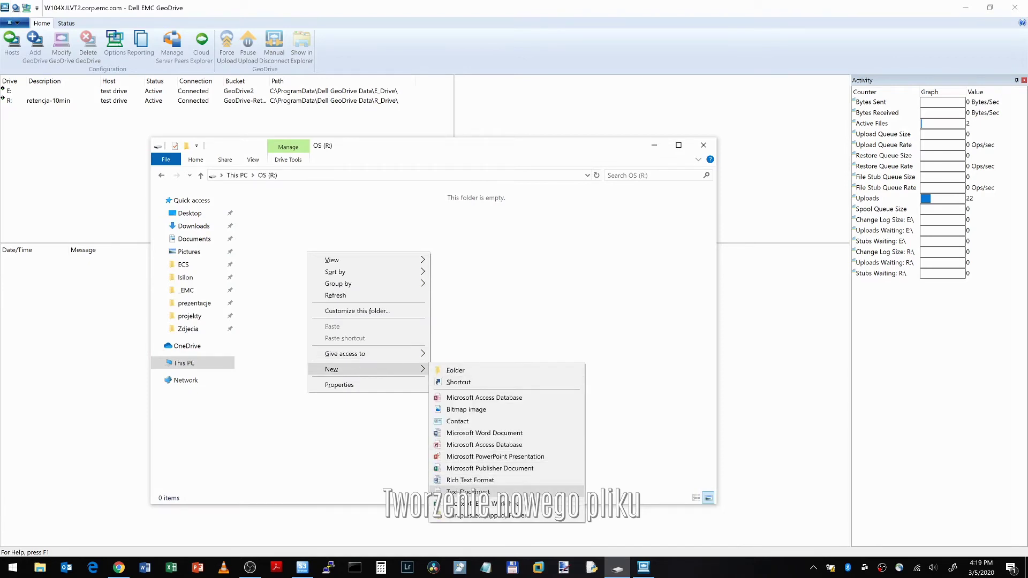
click(469, 492)
text(t)
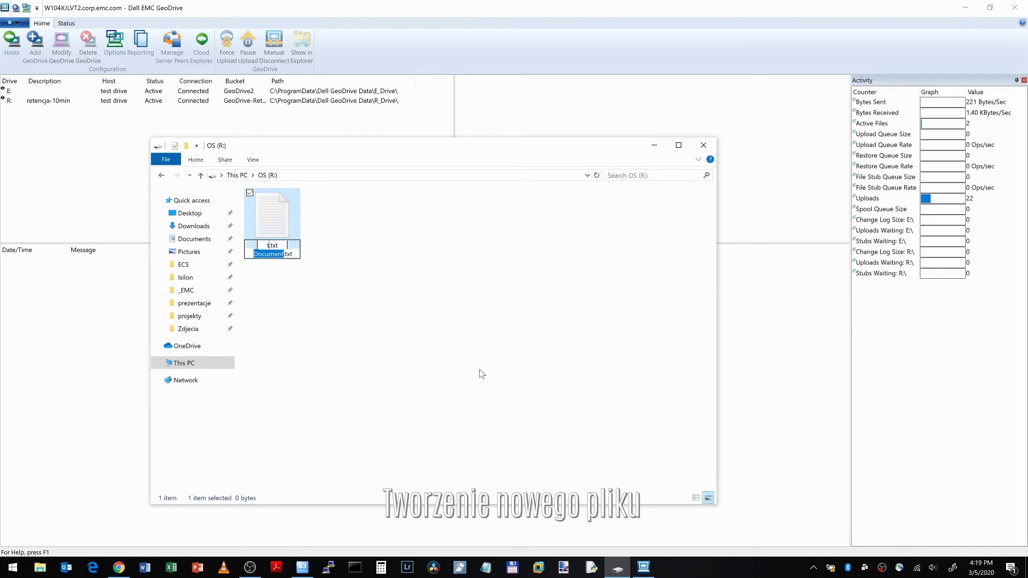
text(est-14-)
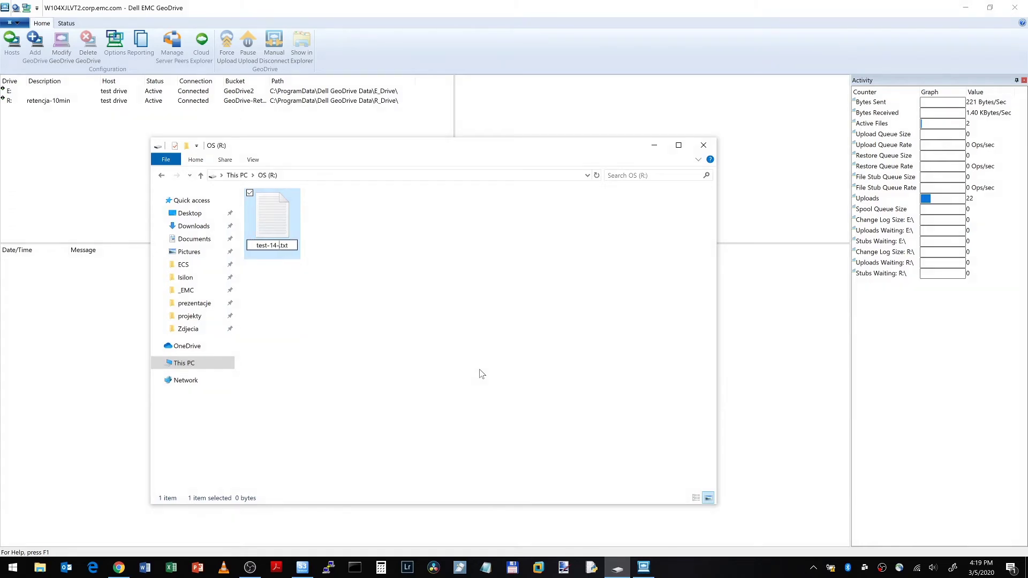
text(19)
click(373, 351)
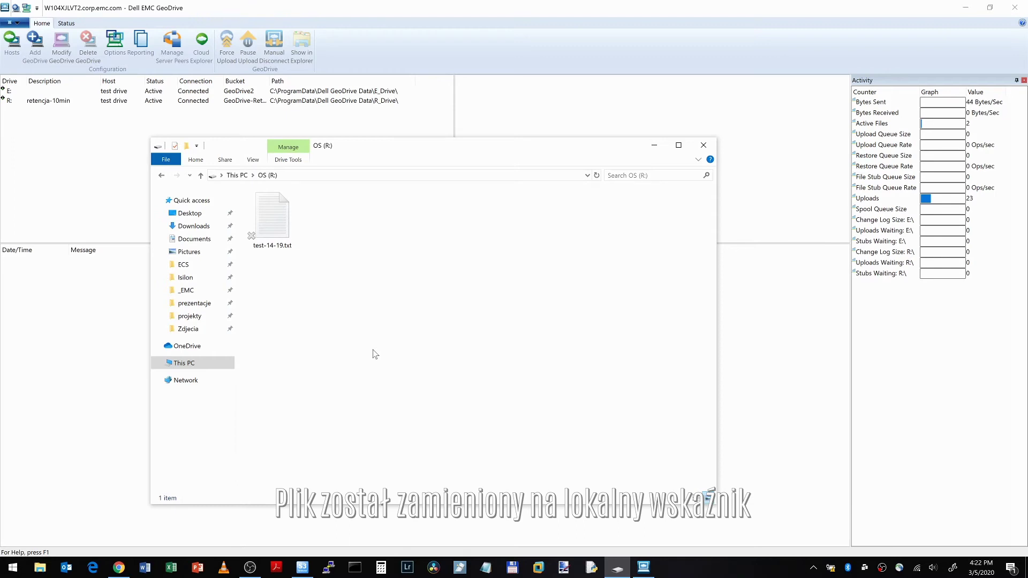
Step: Try to delete test-14-19.txt from the R: drive in File Explorer using administrator permission, and cancel the attempt
click(250, 238)
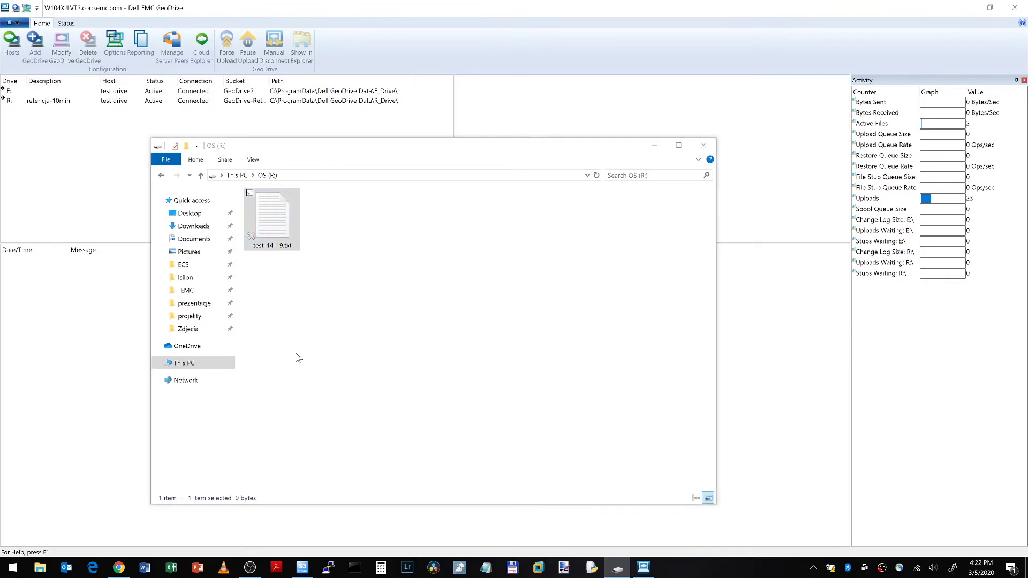
key(Delete)
key(Return)
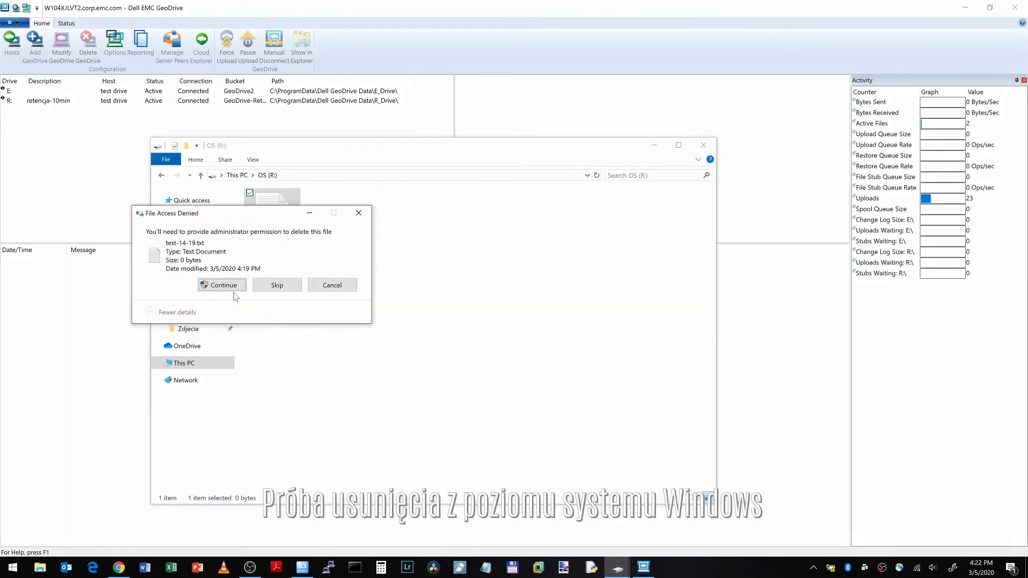
click(234, 291)
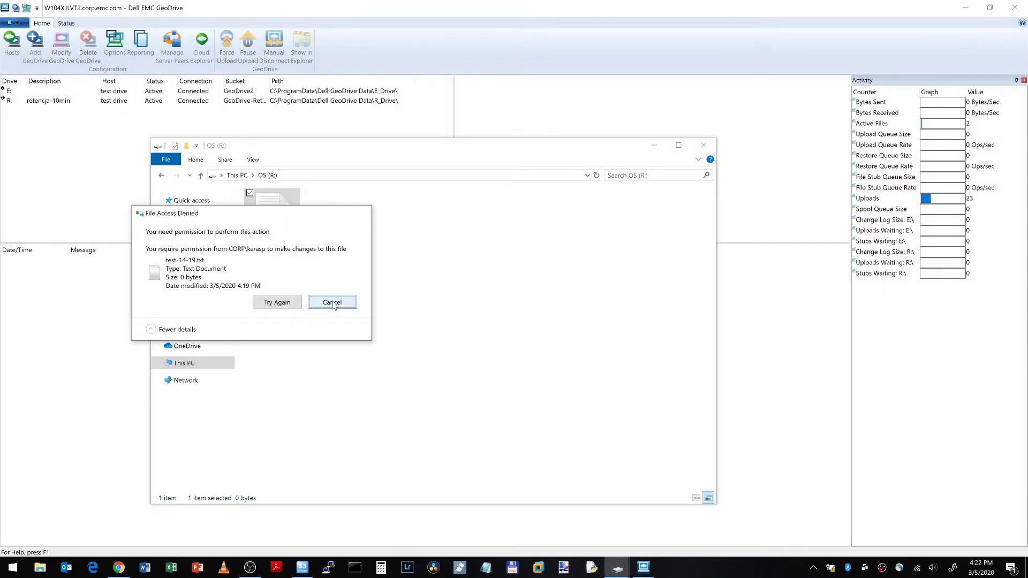
click(333, 303)
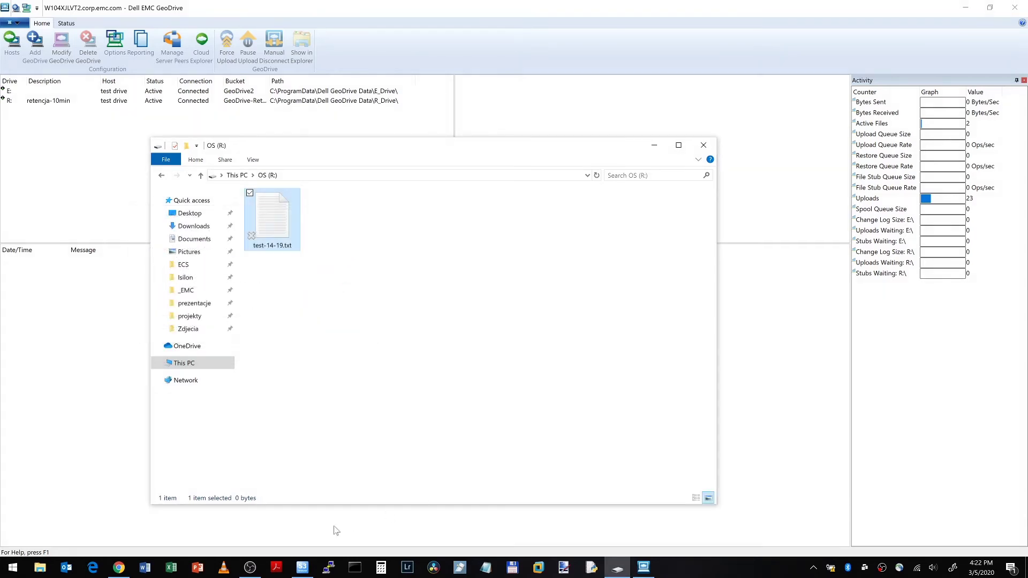
Step: Switch to S3 Browser, refresh the bucket list, and select test-14-19.txt in the GeoDrive-Retencja bucket
click(302, 567)
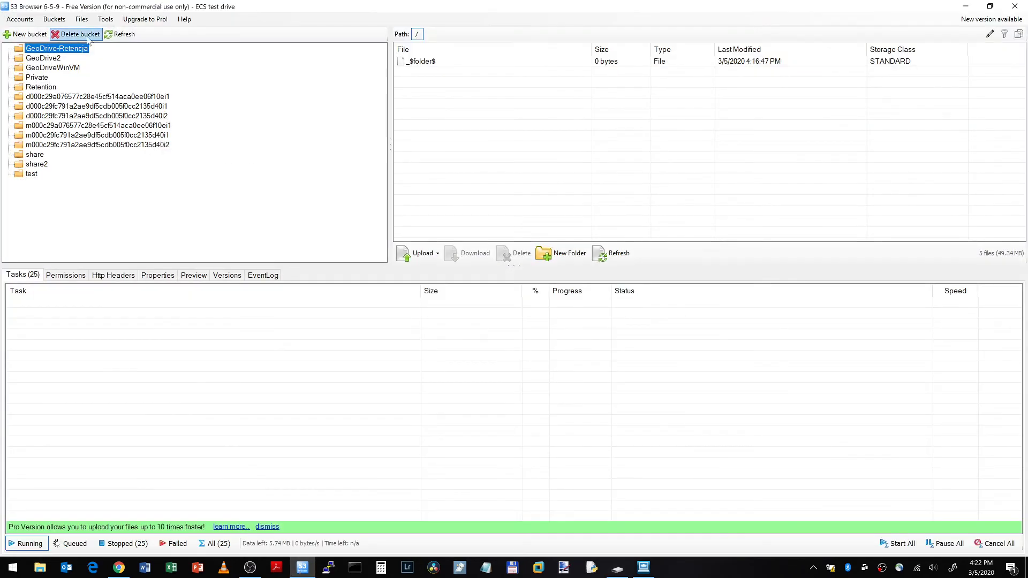
click(125, 35)
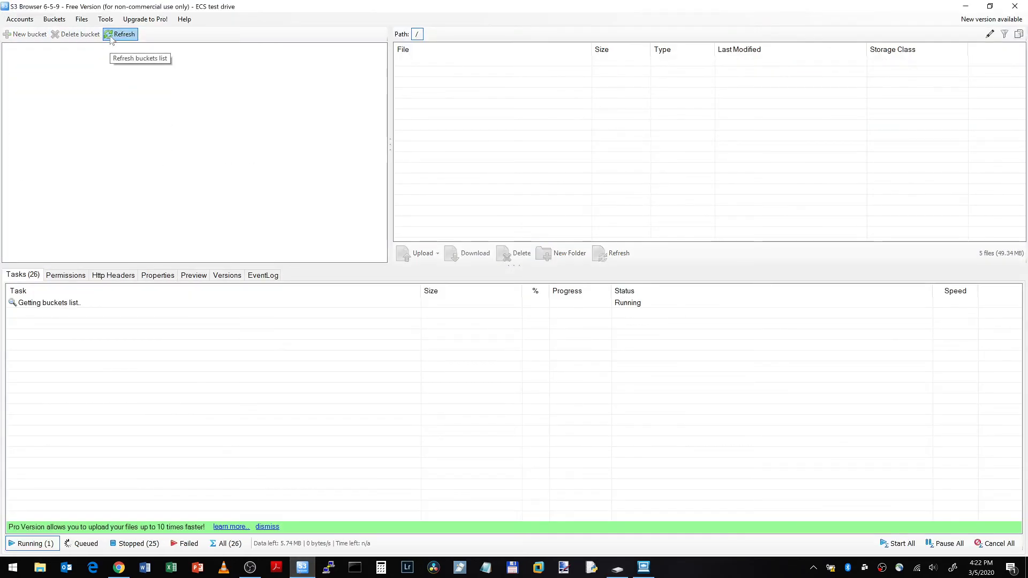
click(434, 74)
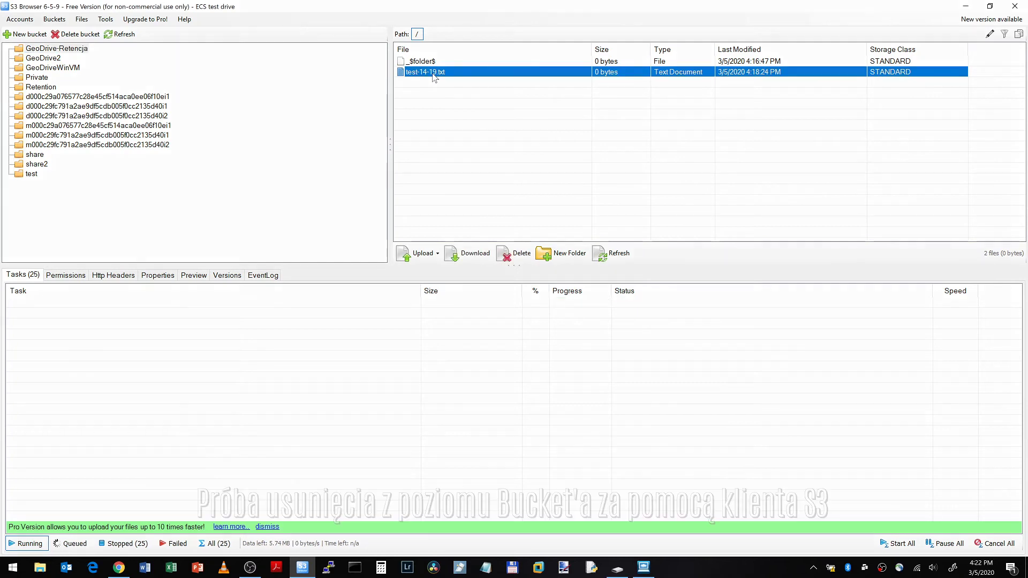
Step: Clear the event log, and try to delete test-14-19.txt from the bucket while checking the logged entries
click(262, 276)
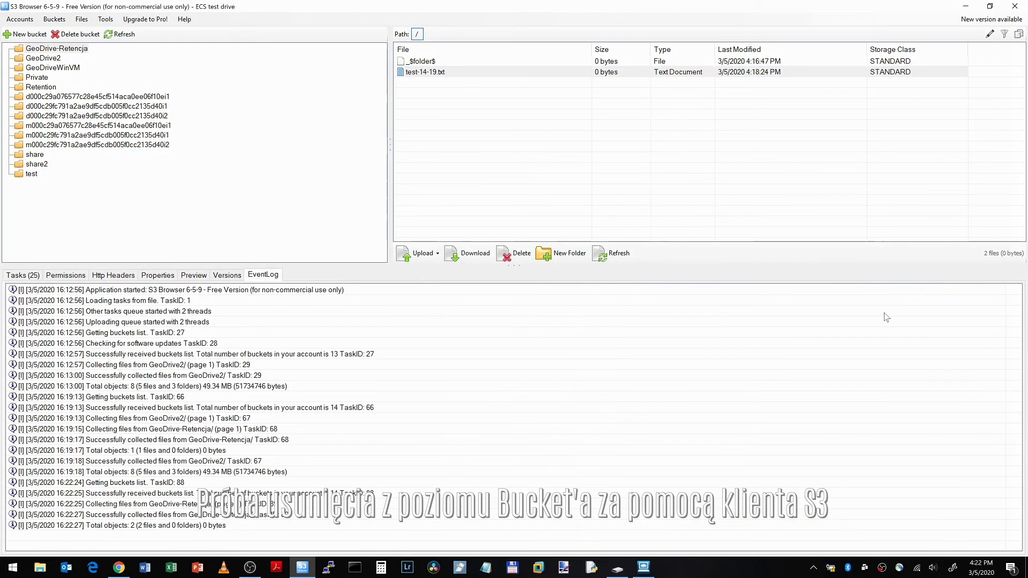
right_click(816, 343)
click(839, 347)
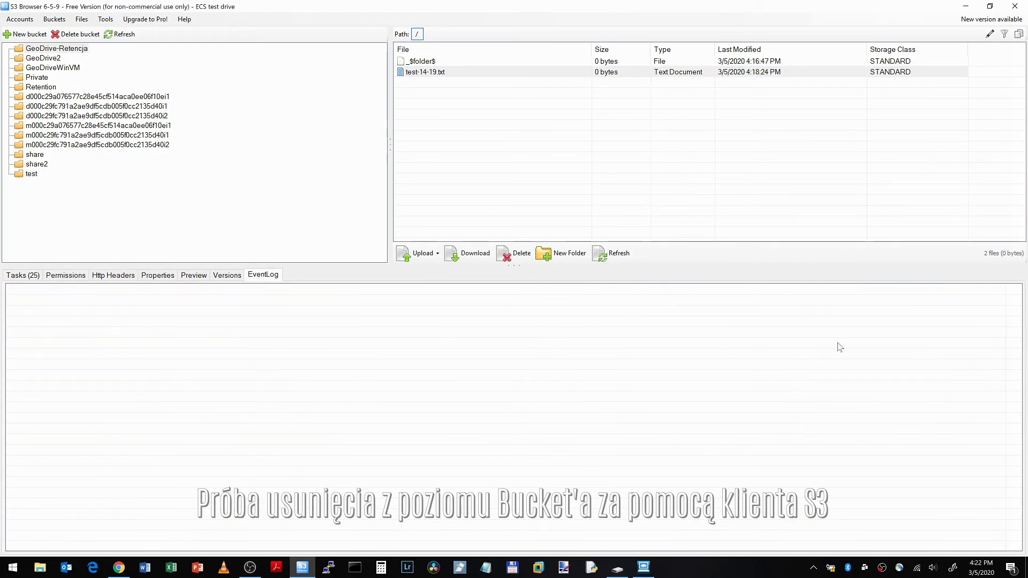
click(519, 255)
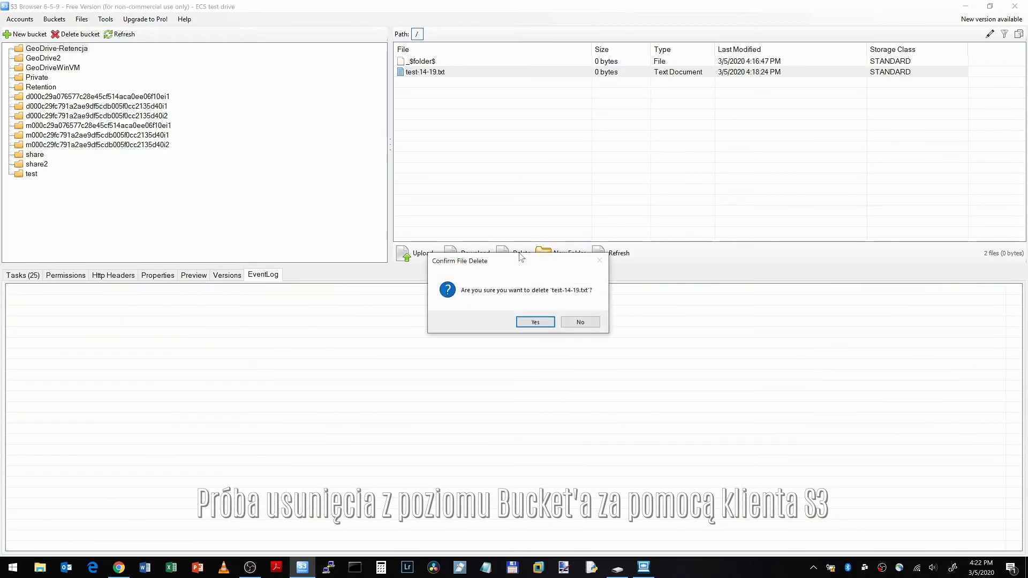
click(523, 319)
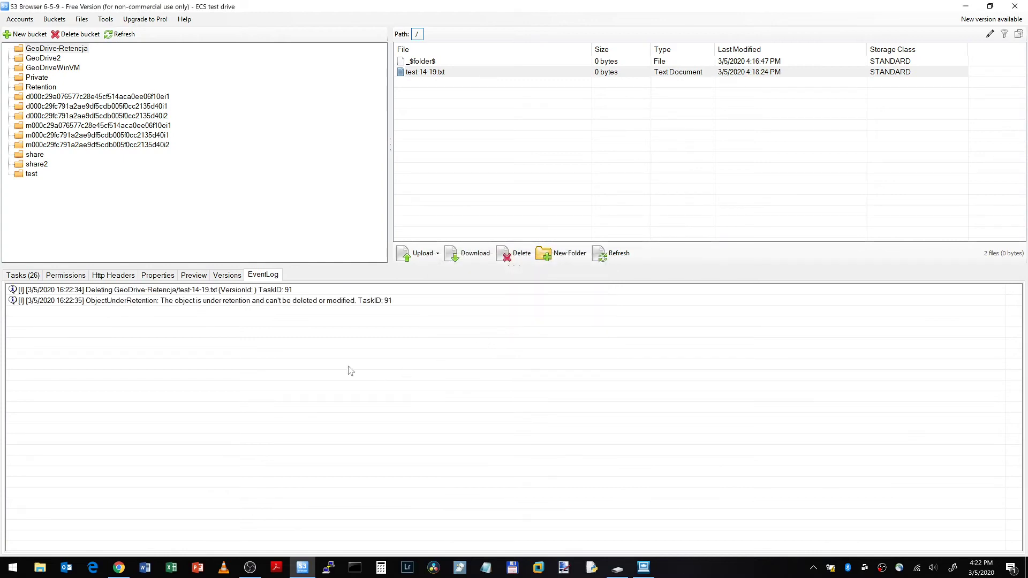
click(262, 302)
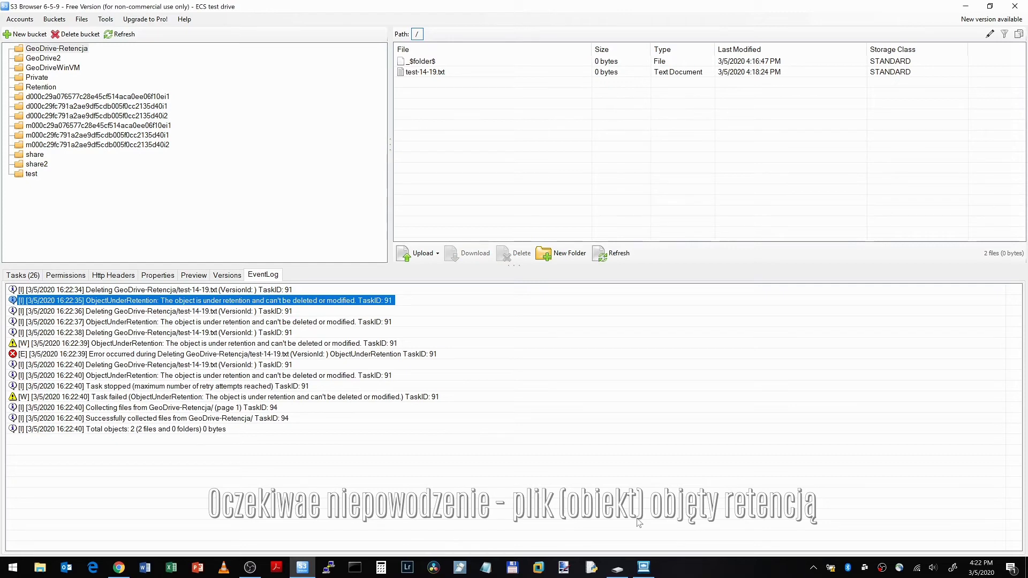
Step: Return to the R: drive in File Explorer, and permanently delete test-14-19.txt
mouse_move(618, 573)
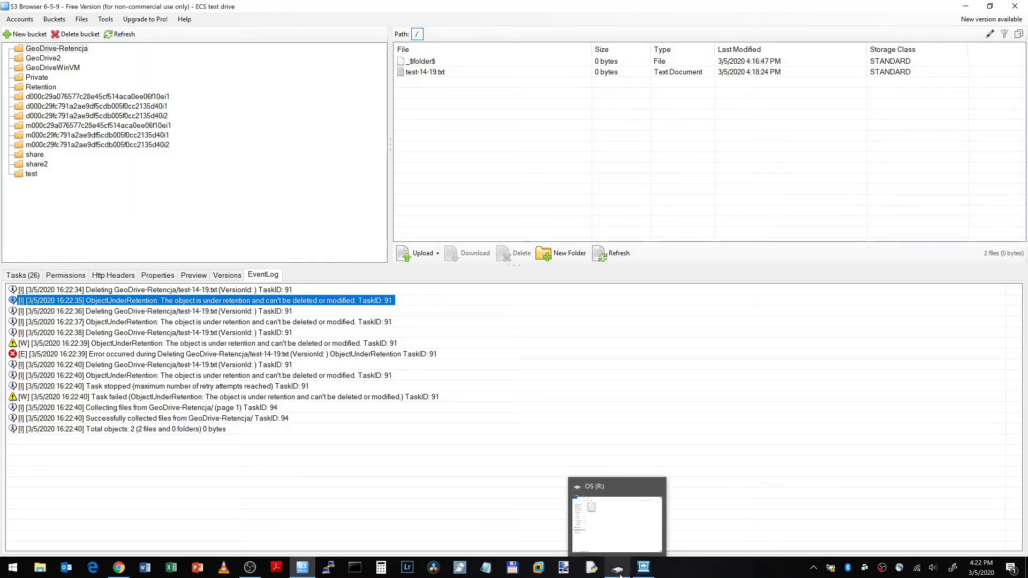
click(620, 576)
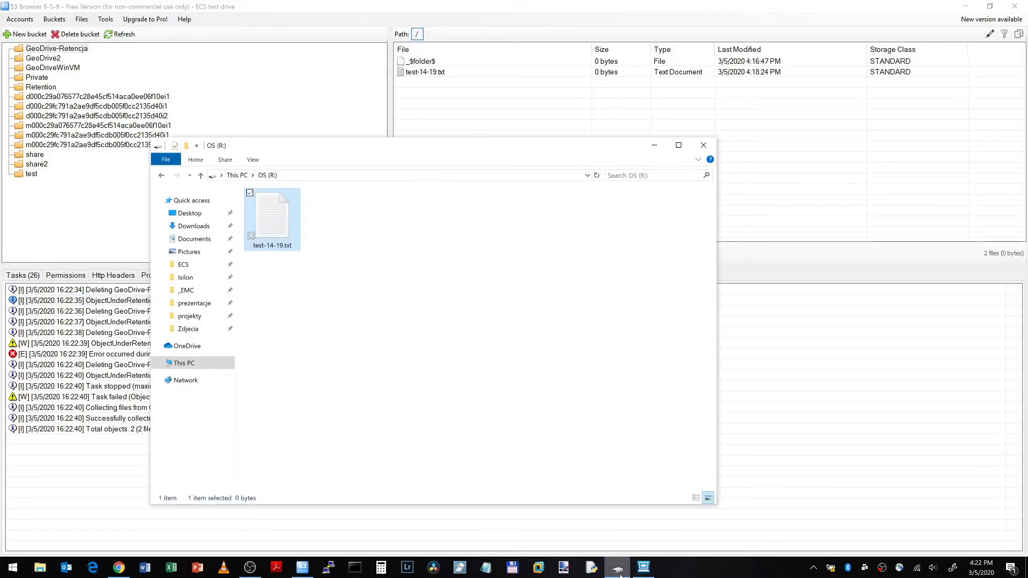
click(604, 453)
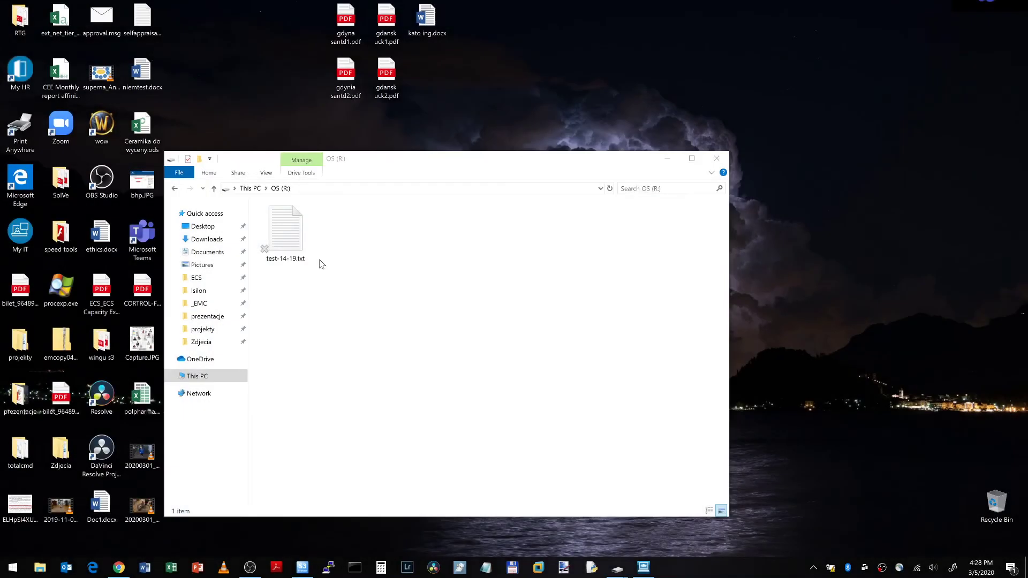
click(294, 252)
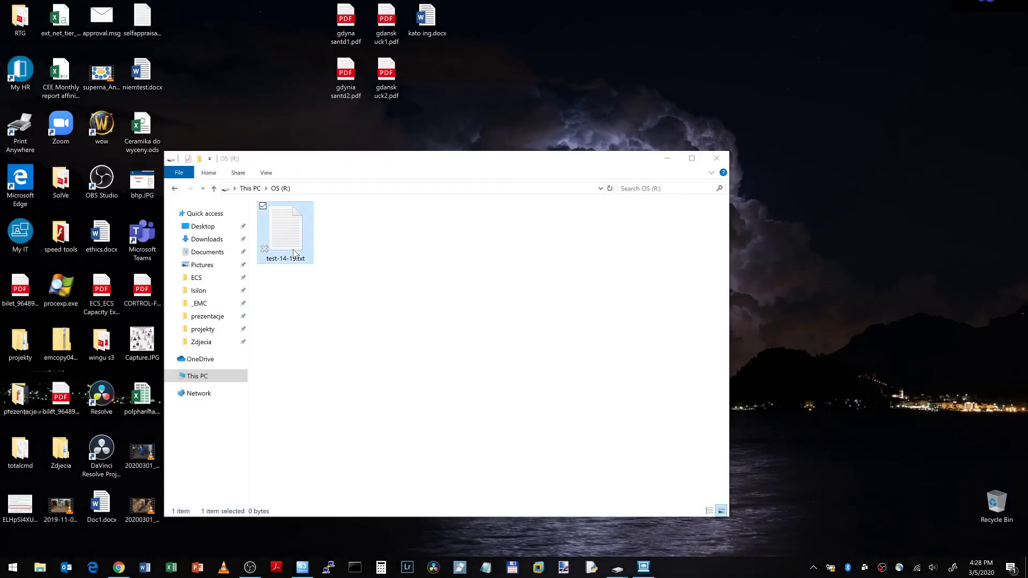
right_click(294, 253)
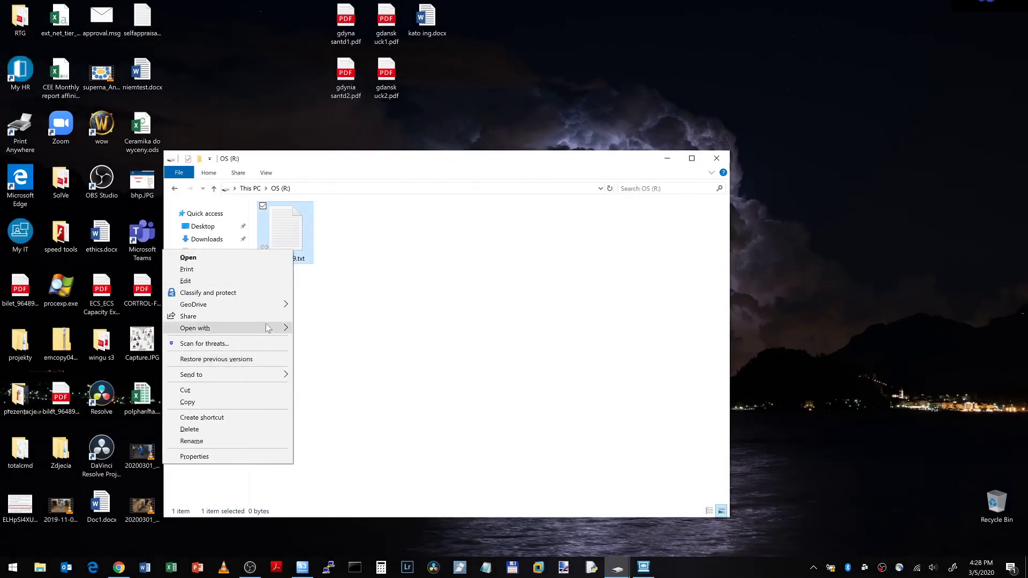
click(233, 428)
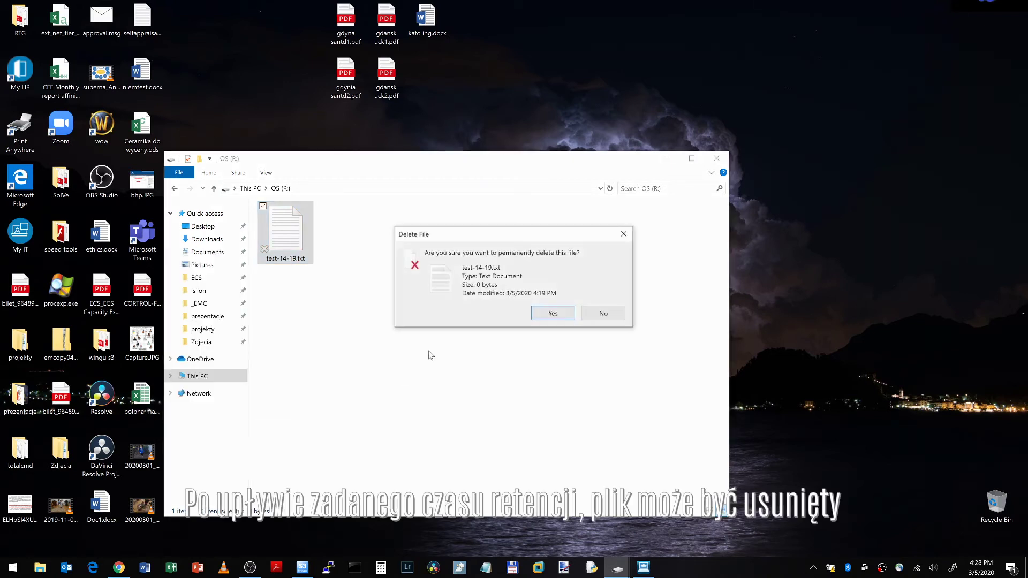
click(541, 317)
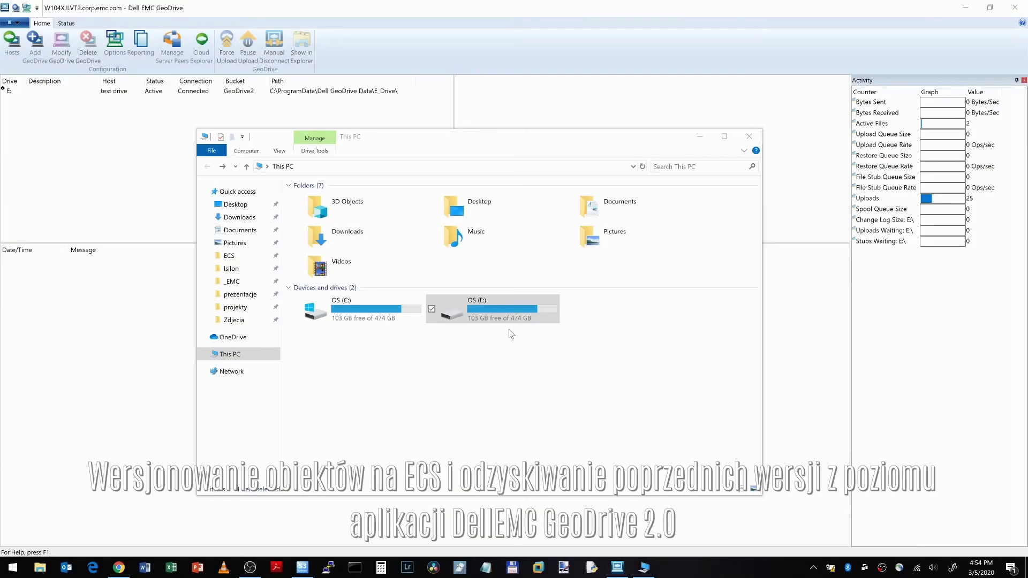
Step: Open the versions folder on the E: drive from This PC
click(496, 317)
double_click(496, 317)
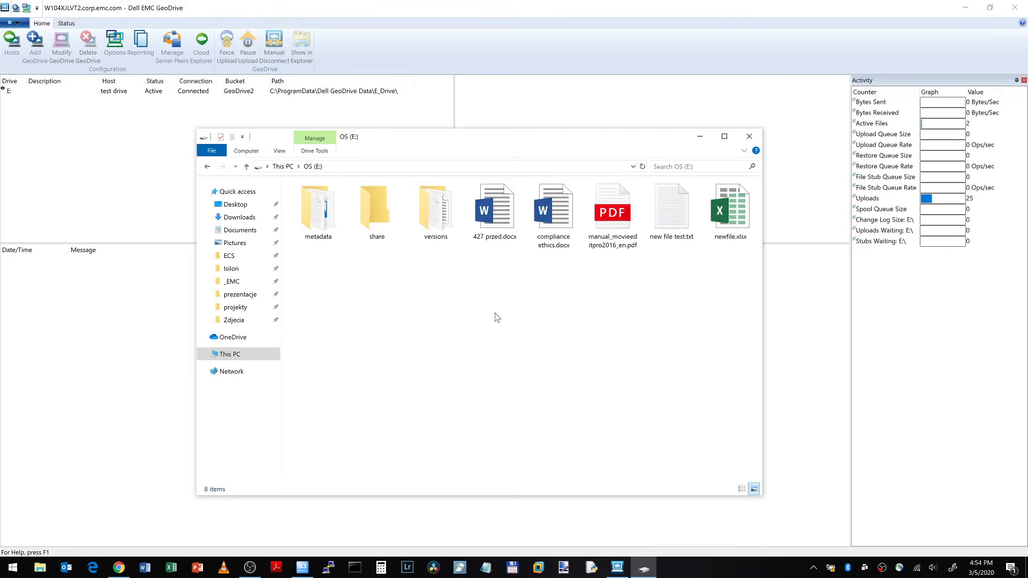
double_click(436, 230)
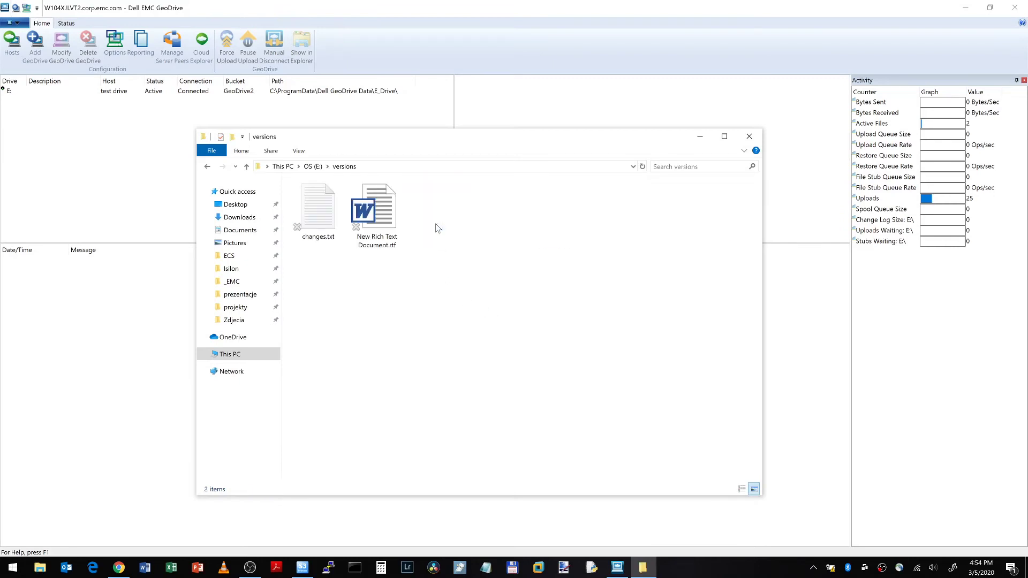
Step: Switch to S3 Browser, and examine the revisions of changes.txt in the versions folder of the GeoDrive2 bucket
click(302, 569)
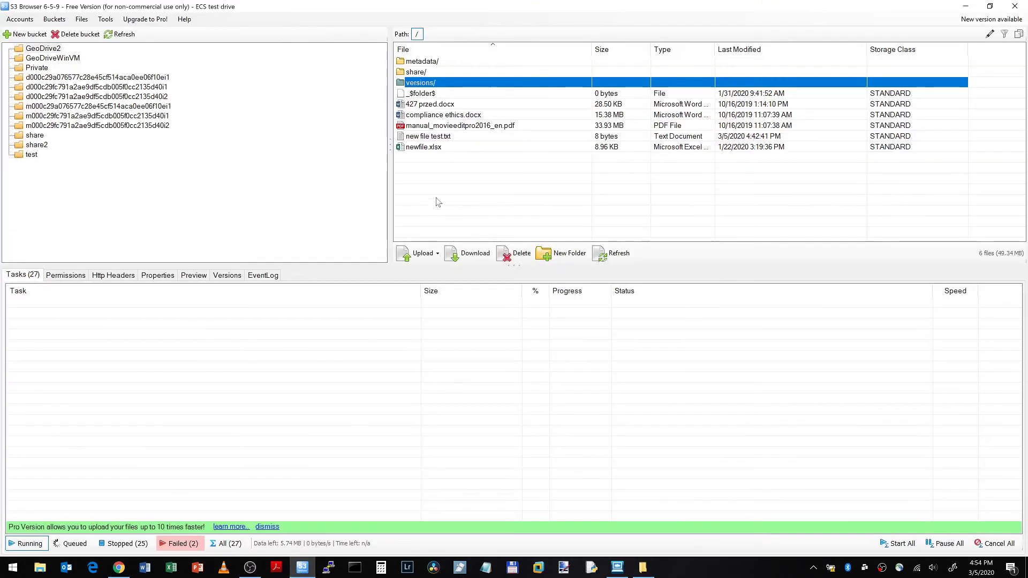
double_click(439, 82)
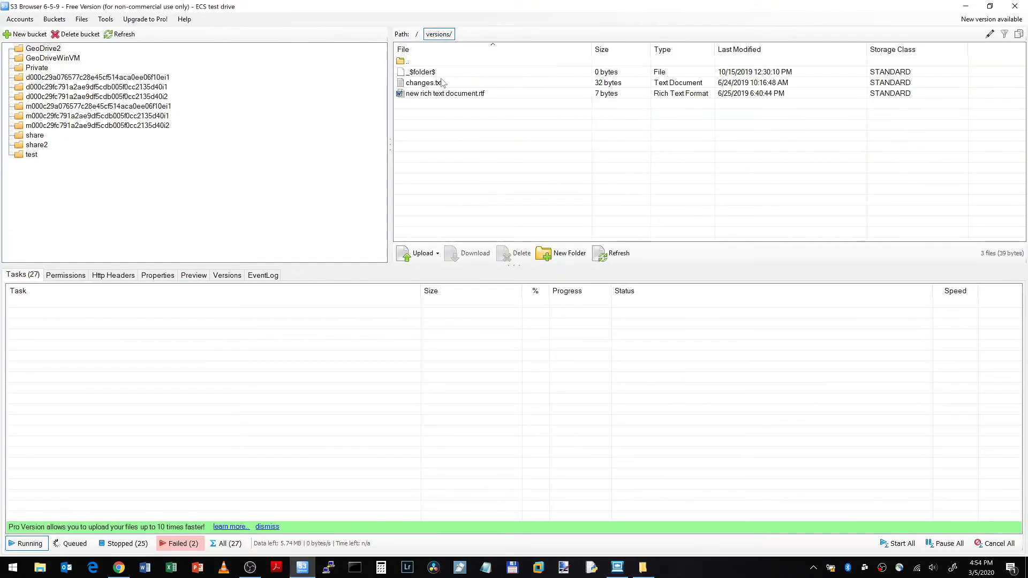
click(428, 84)
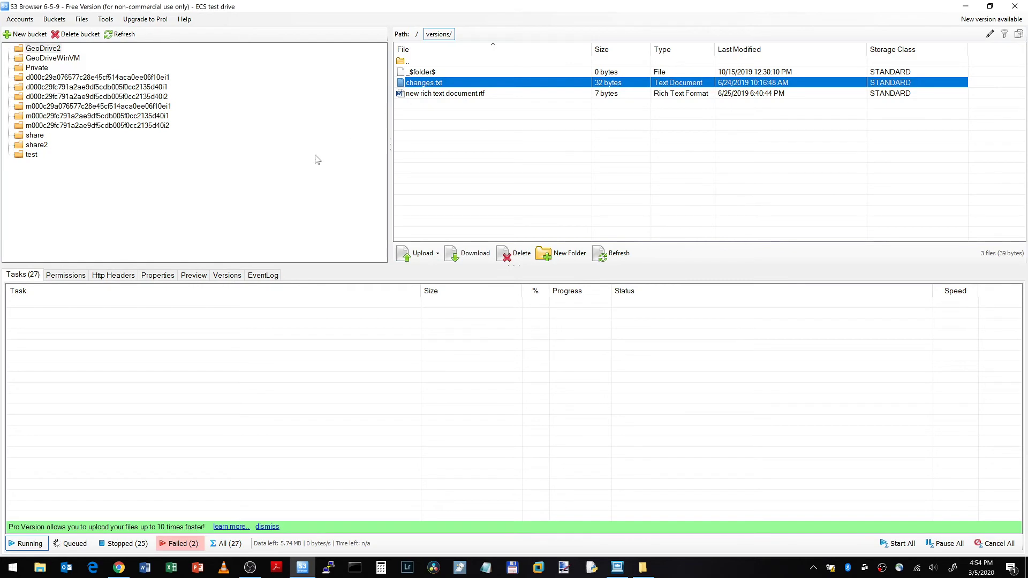
click(227, 275)
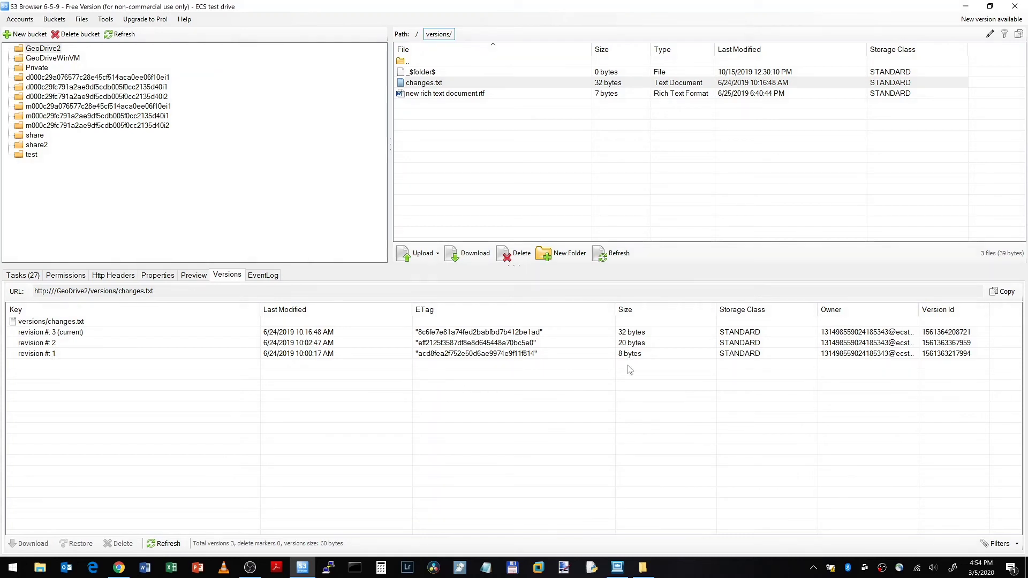
Step: Switch to File Explorer, and recover the 6/24/2019 9:00:17 AM version of changes.txt through GeoDrive as changes - Restored.txt
click(642, 567)
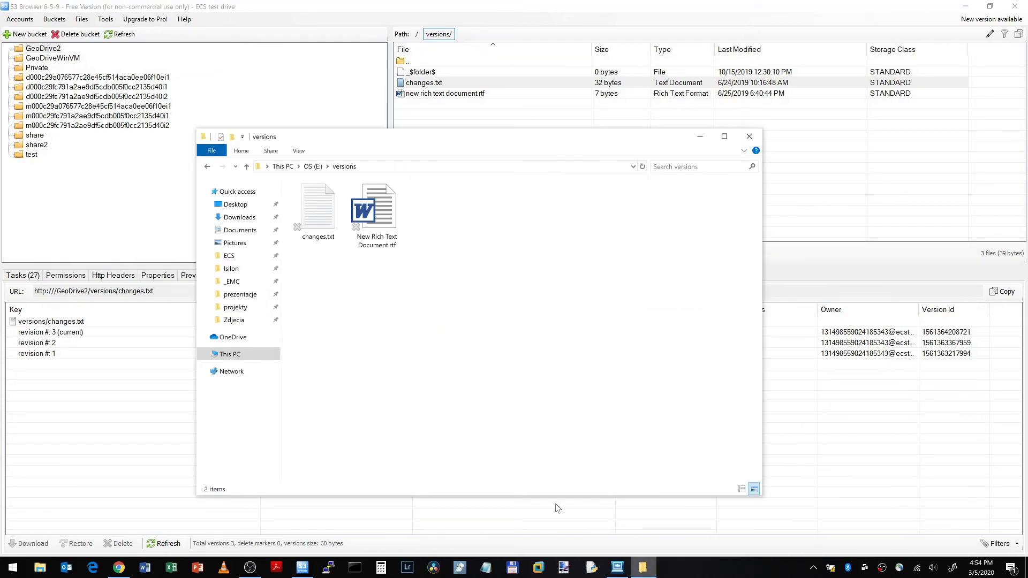
right_click(322, 228)
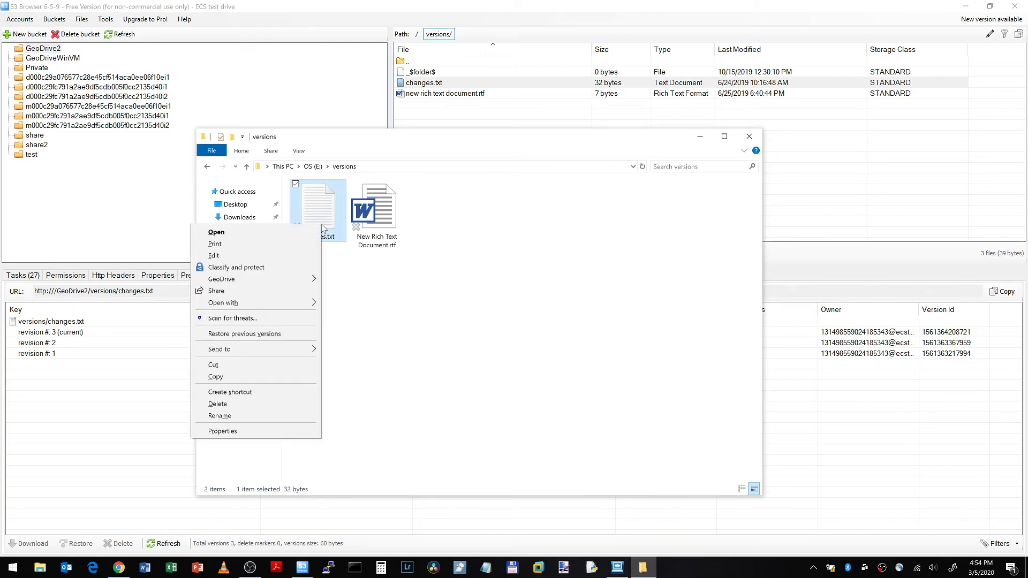
mouse_move(311, 279)
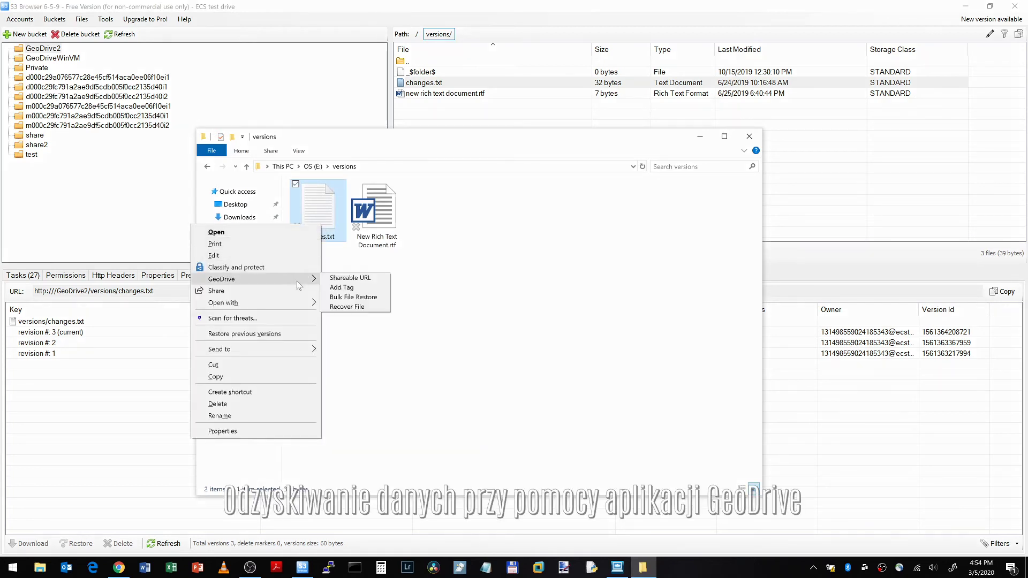
click(351, 306)
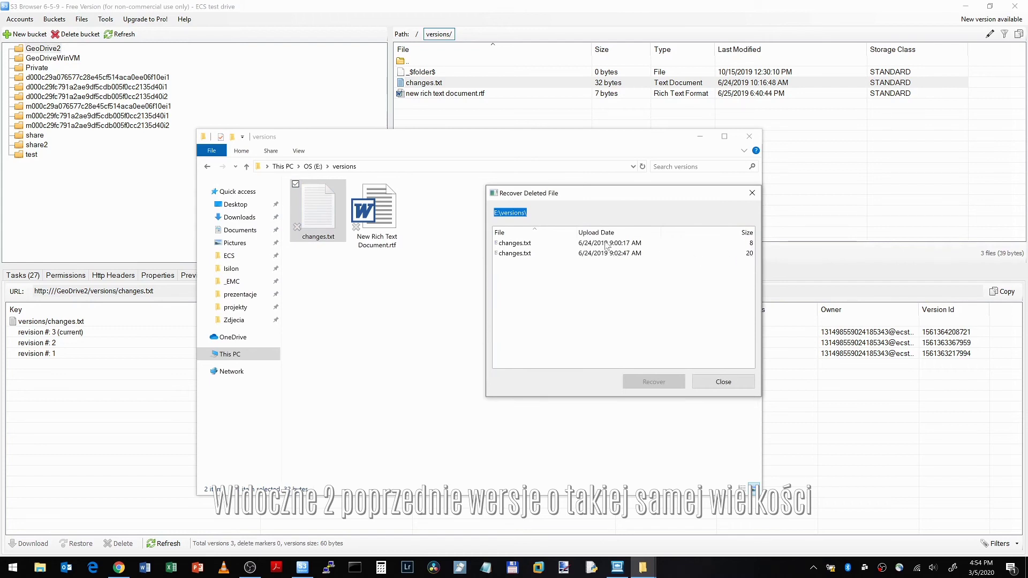
click(504, 244)
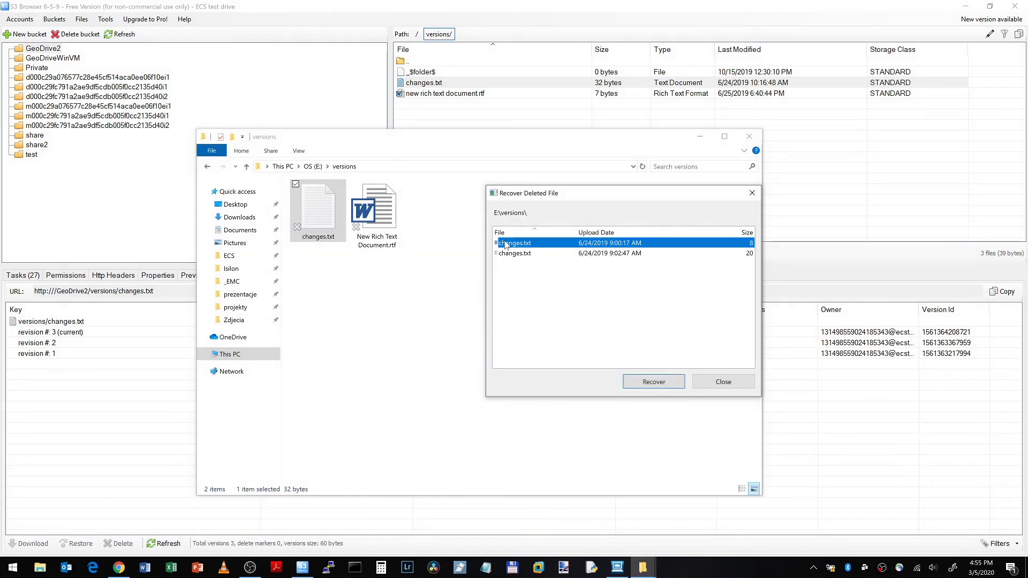
click(650, 383)
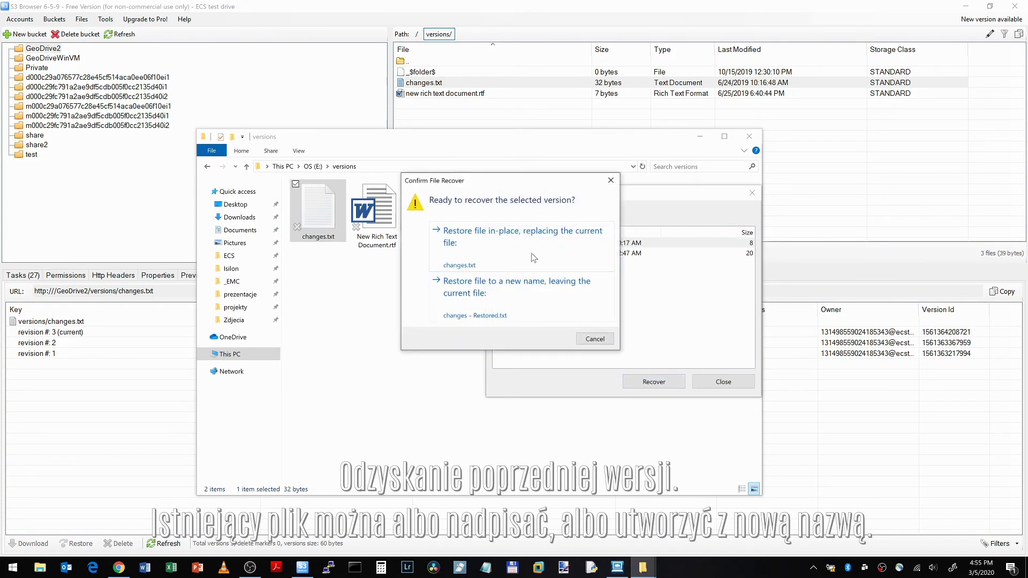
click(509, 289)
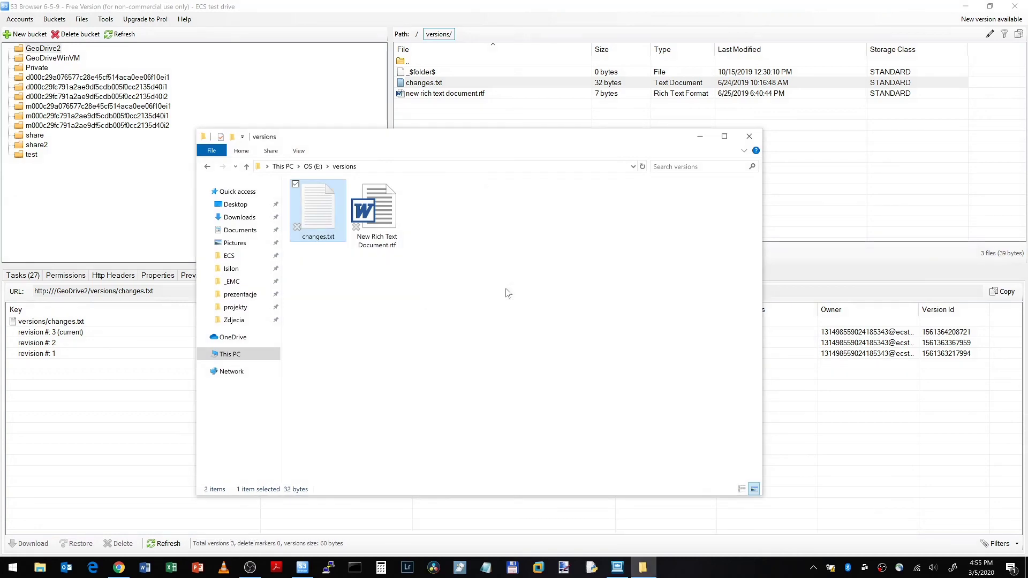
click(507, 293)
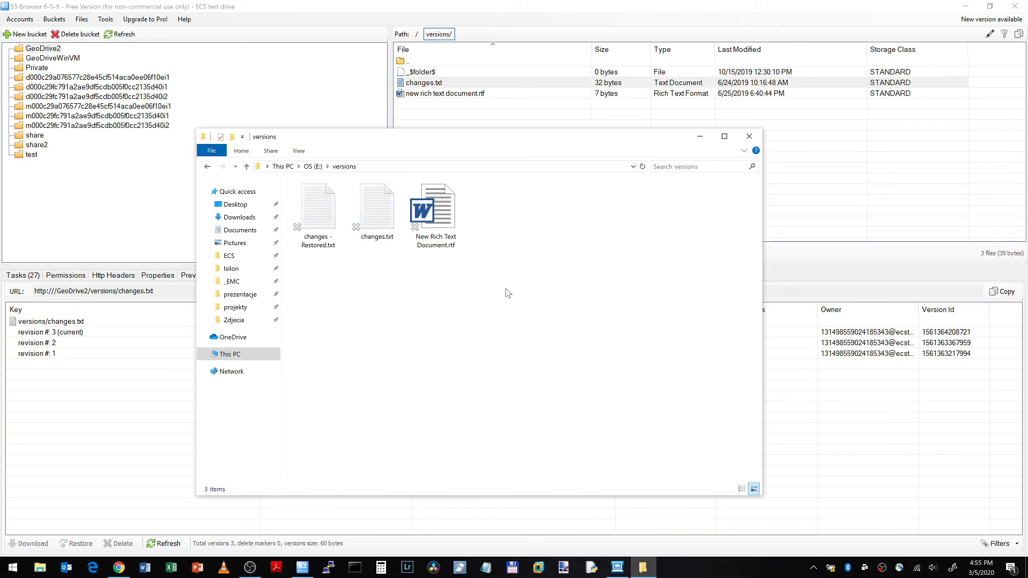
Step: Compare the text of changes - Restored.txt with that of the current changes.txt, closing each file after viewing
click(328, 225)
double_click(327, 225)
drag(72, 110, 37, 110)
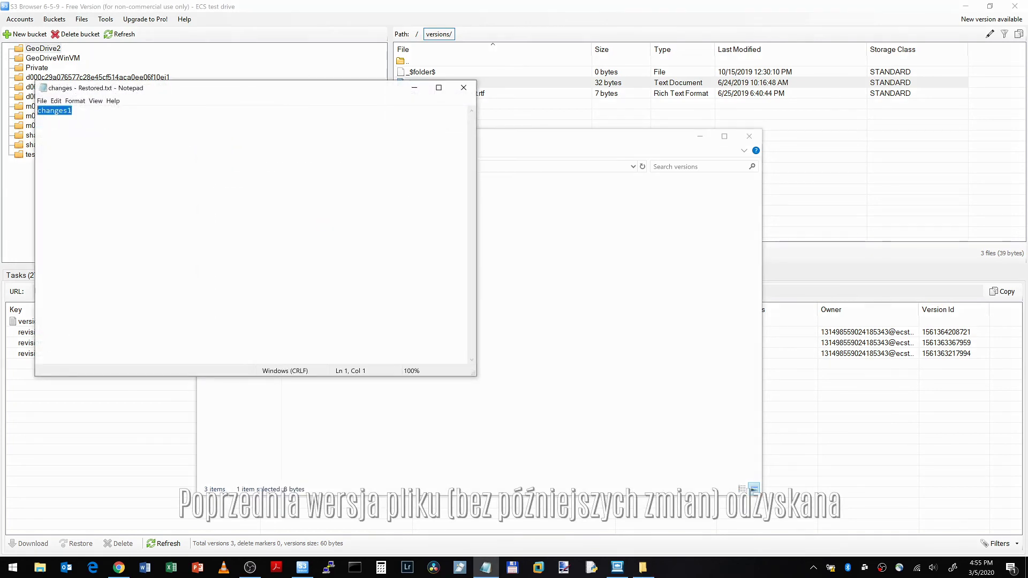
click(464, 87)
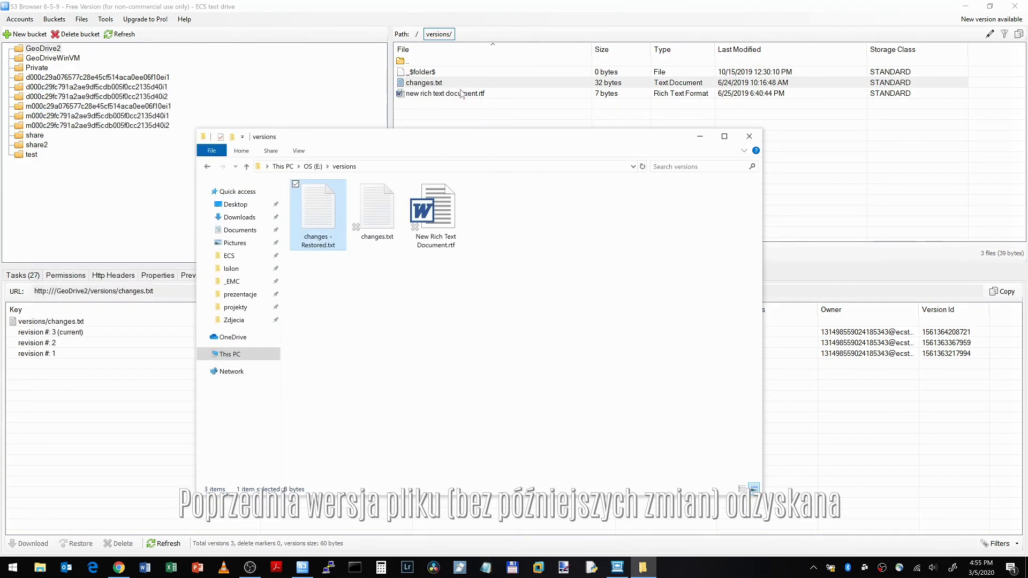
click(393, 216)
double_click(393, 216)
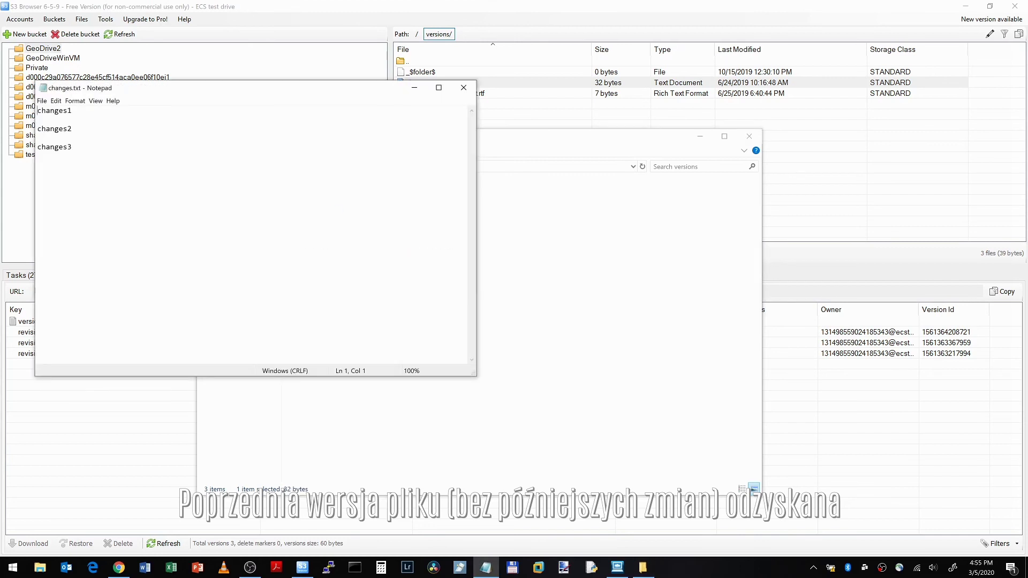
drag(71, 147, 32, 95)
click(71, 146)
click(463, 87)
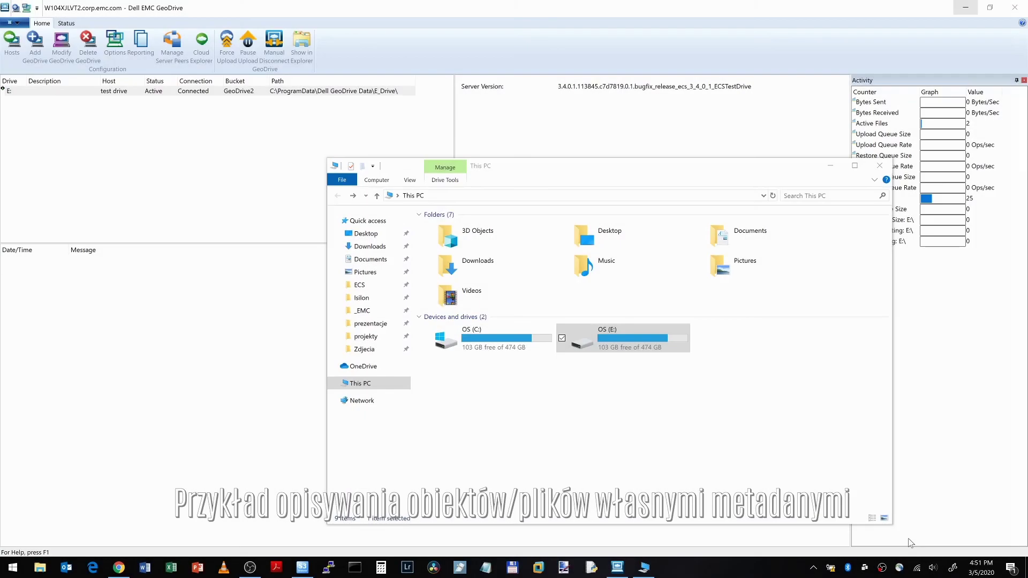
Step: Open the metadata folder on the E: drive from This PC
click(741, 486)
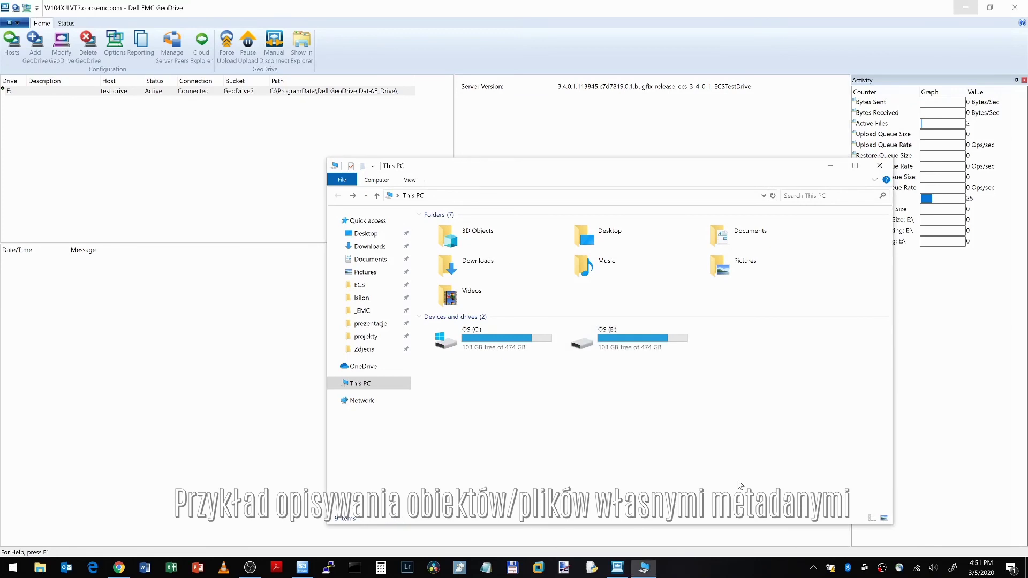
click(648, 350)
double_click(648, 351)
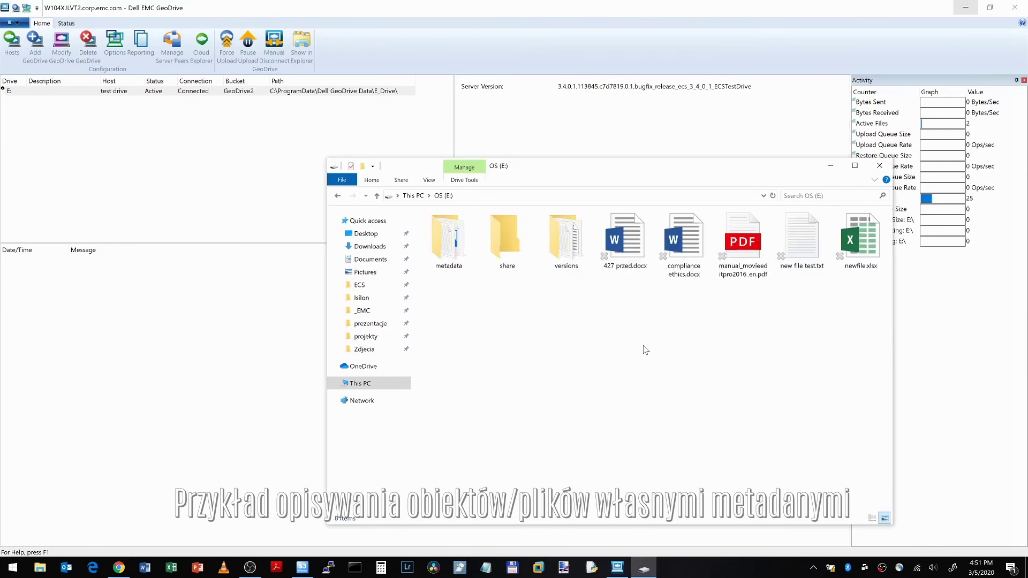
click(456, 244)
double_click(456, 244)
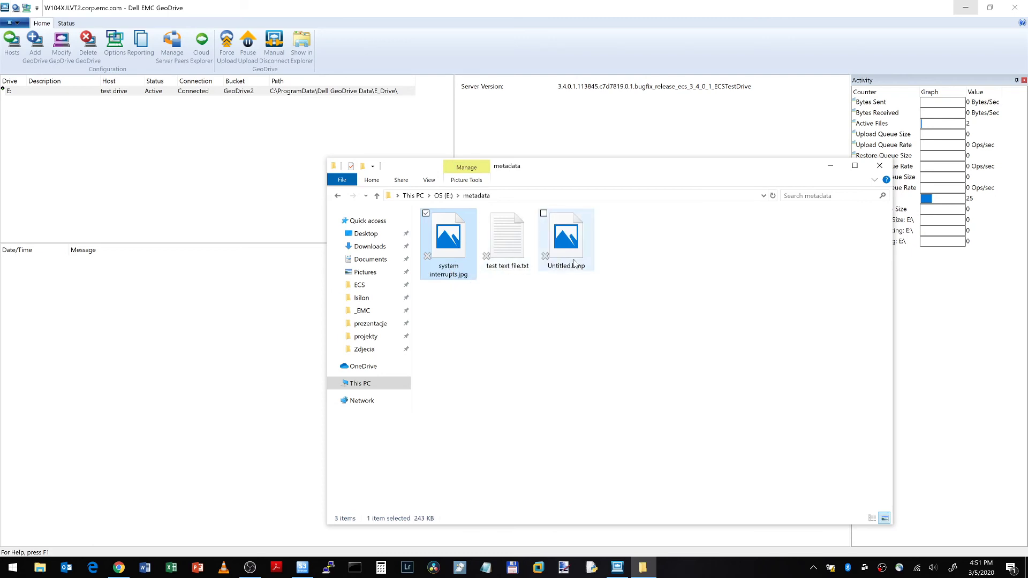
Step: Open the parameters of the E: drive in GeoDrive, and examine the first two user metadata definitions for the metadata folder
click(37, 94)
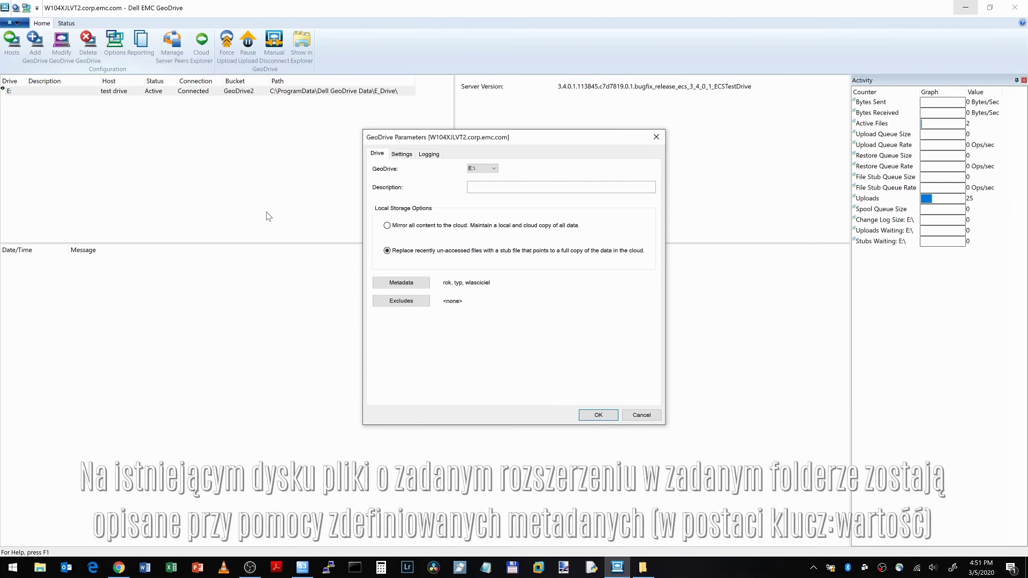
click(392, 281)
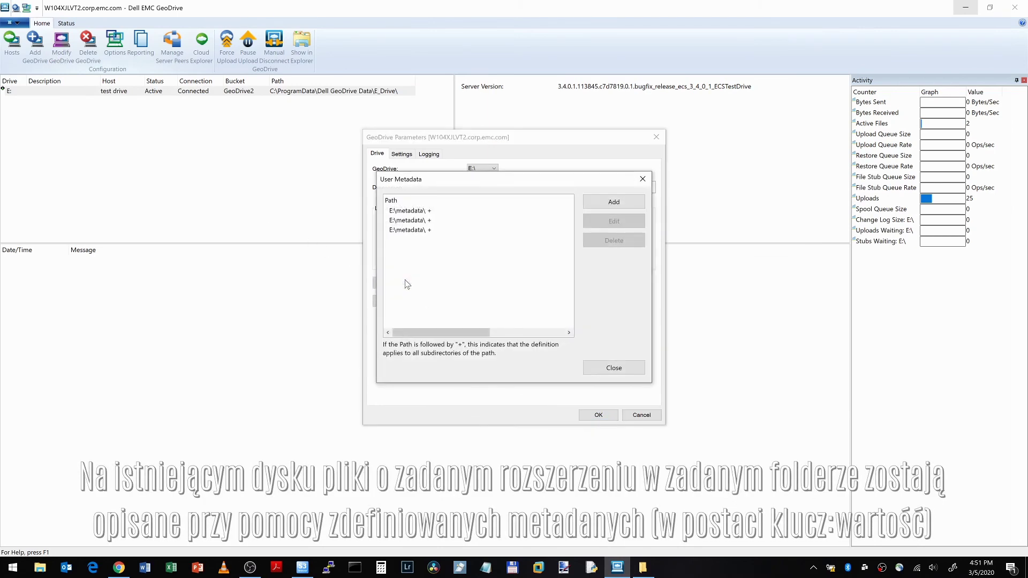
click(422, 212)
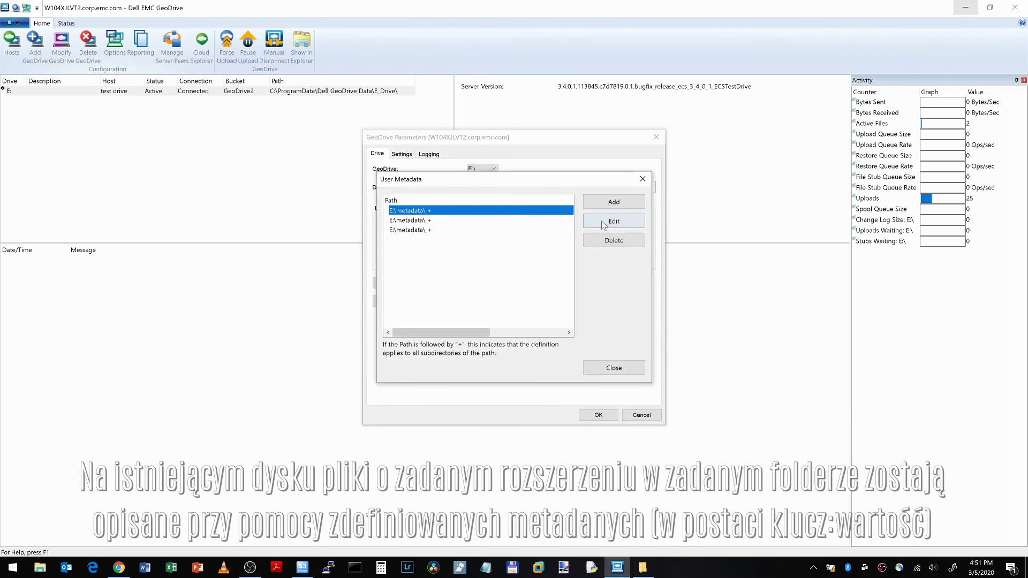
click(603, 221)
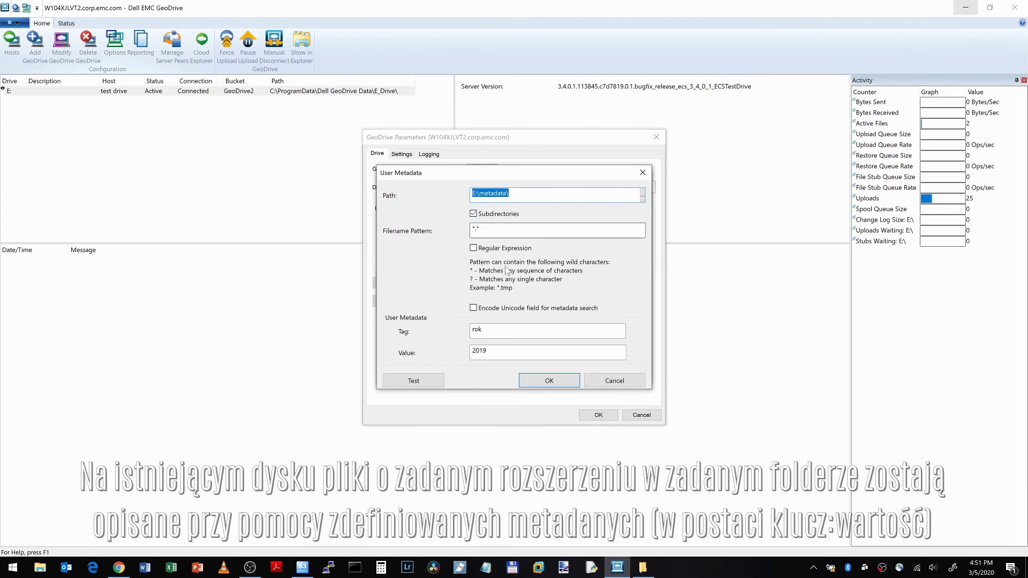
click(589, 381)
click(428, 222)
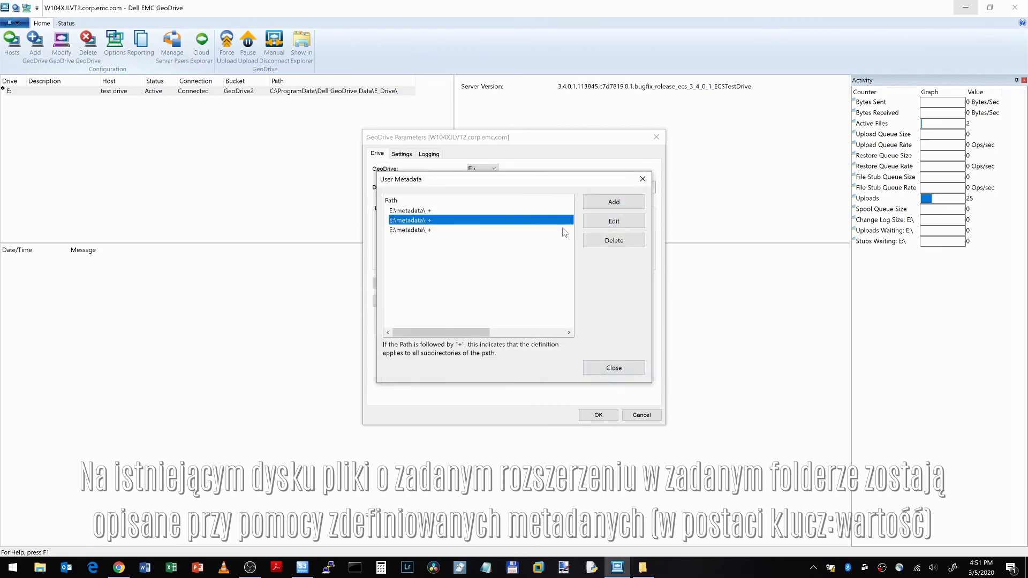
click(594, 224)
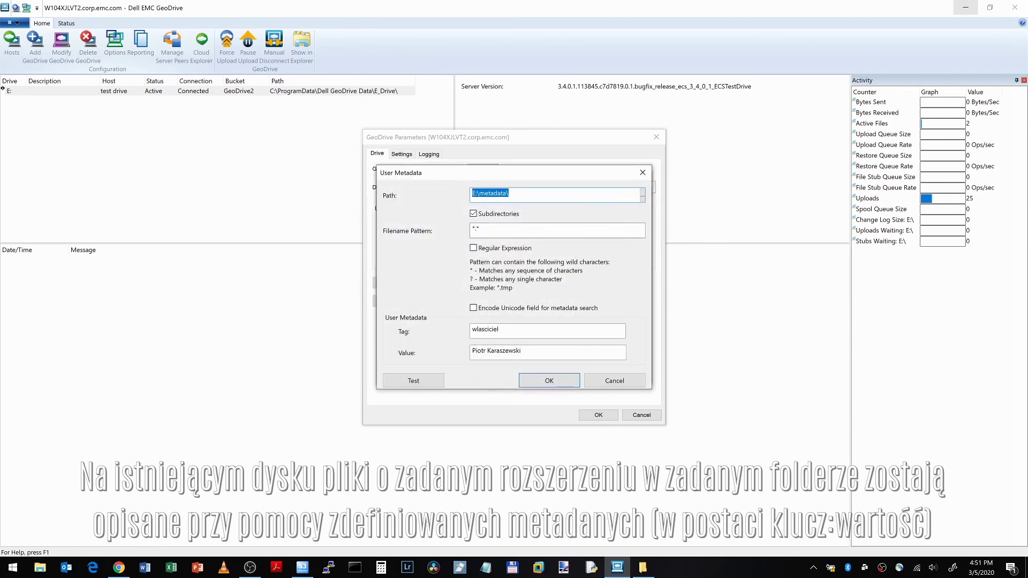
click(613, 381)
Step: Examine the filename pattern and value of the third user metadata definition, and close the drive parameters without saving
click(426, 232)
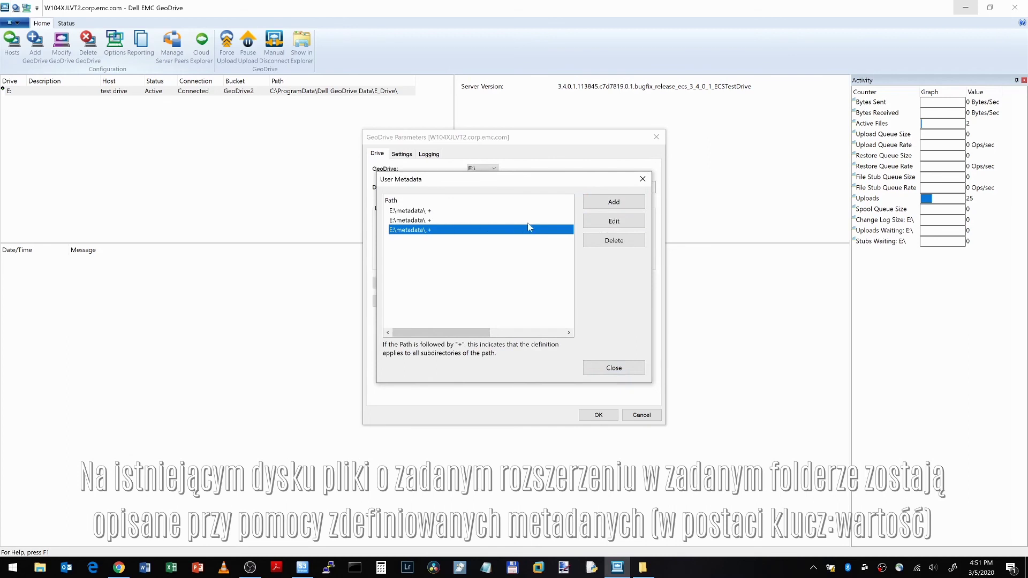
click(593, 226)
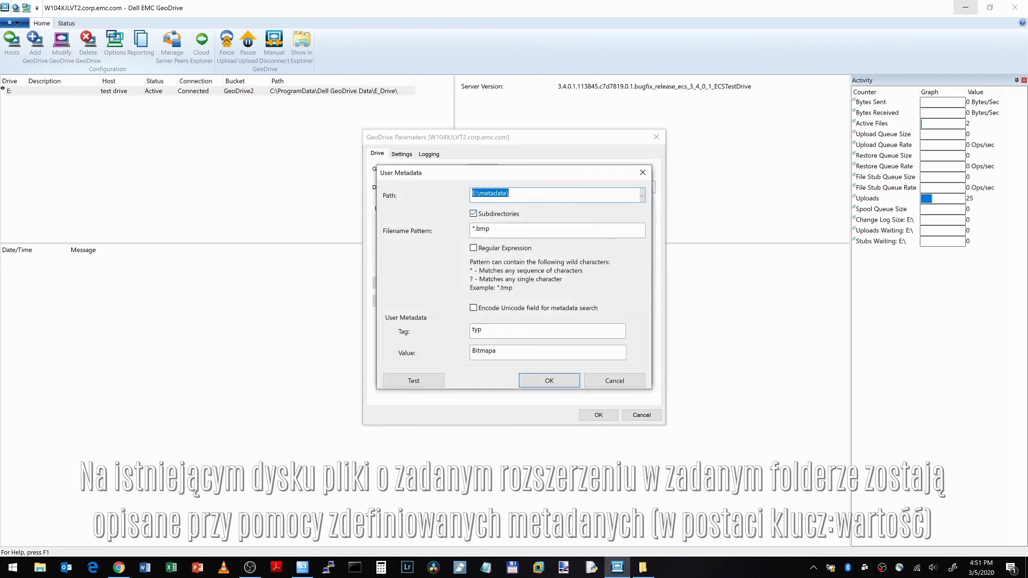
click(513, 229)
key(shift+Left)
key(shift+Left)
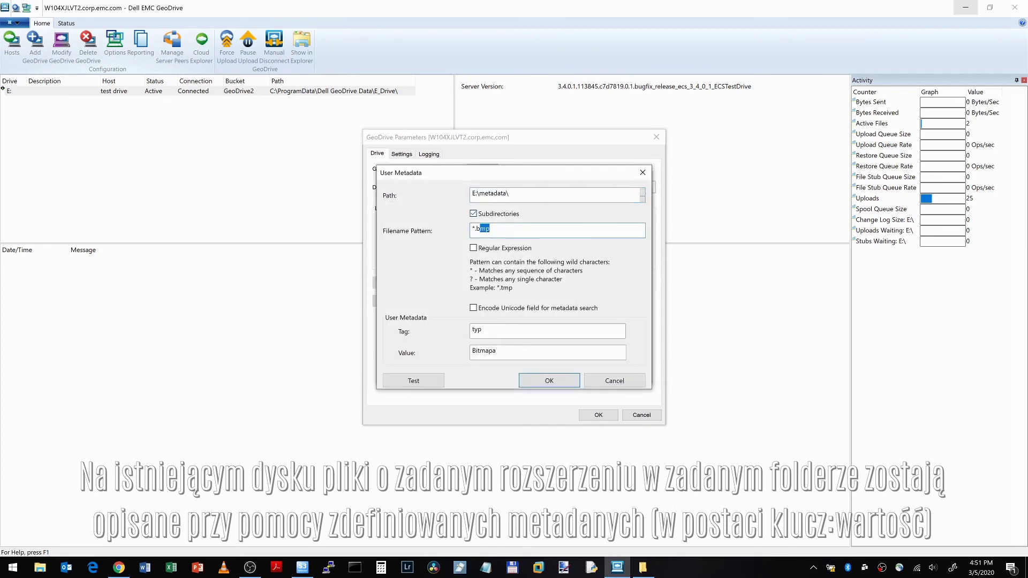
click(496, 351)
key(shift+Left)
key(shift+Left)
key(shift+Left)
key(shift+Left)
key(shift+Left)
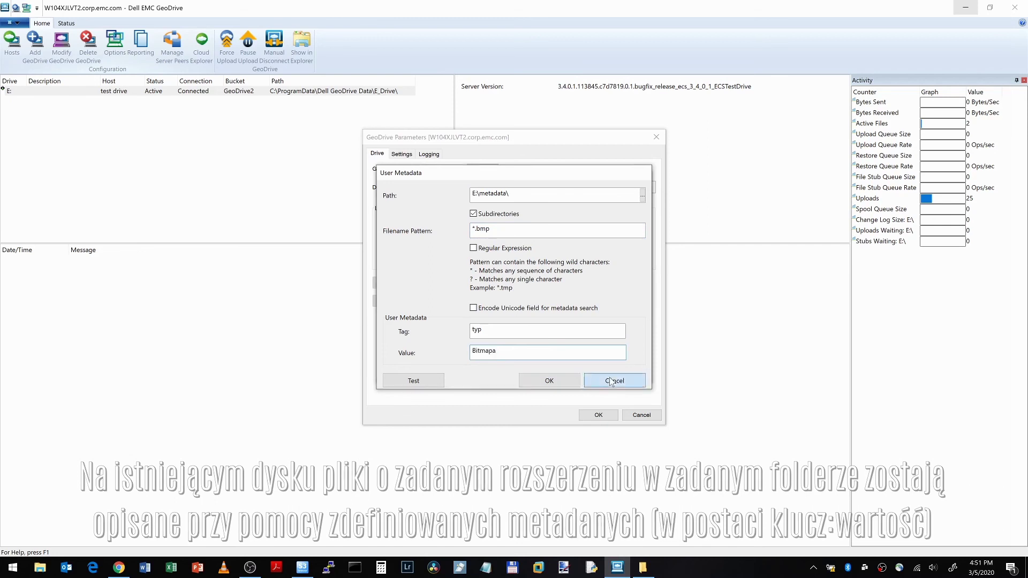
click(571, 380)
click(631, 372)
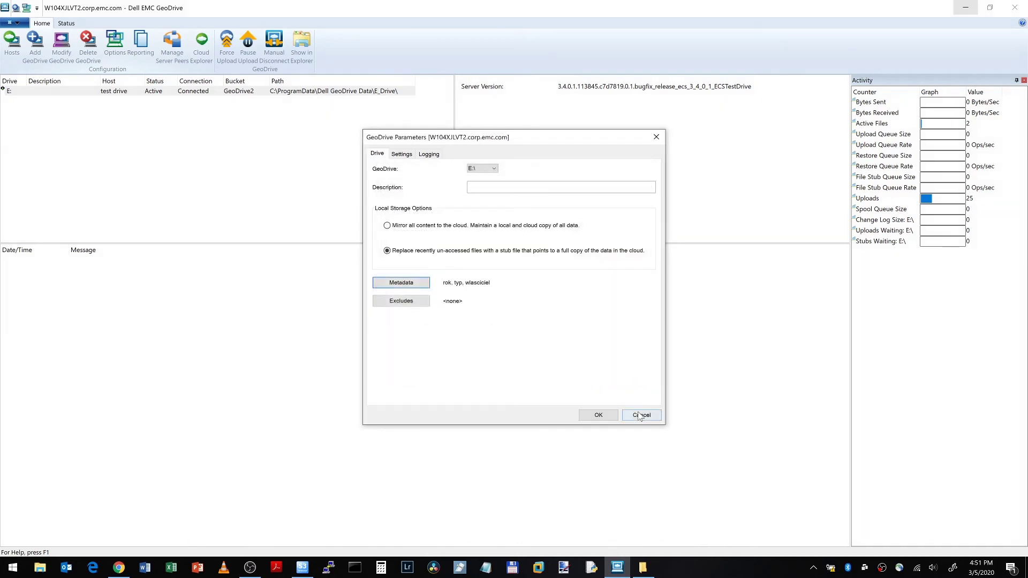
click(640, 416)
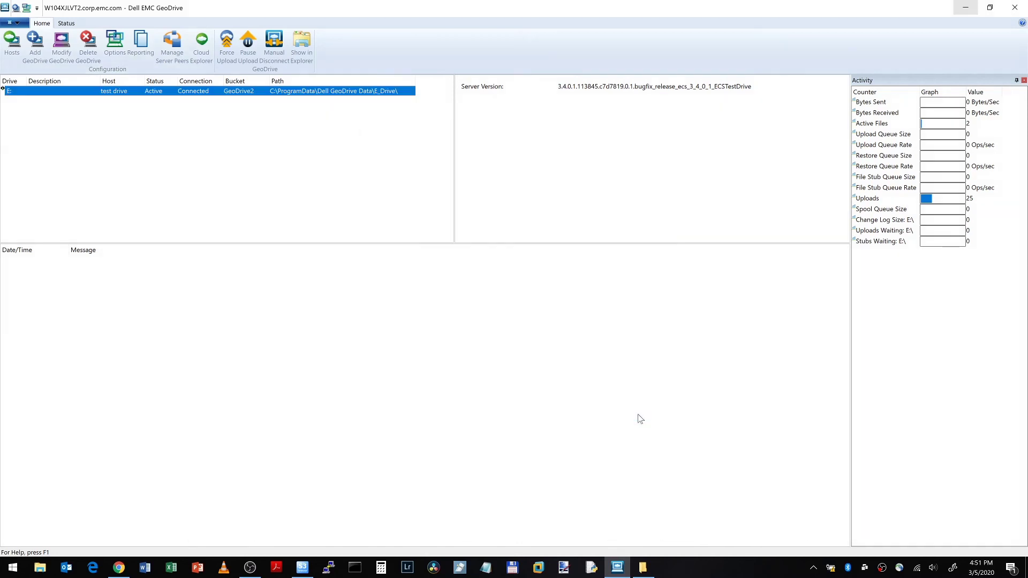
Step: Switch to S3 Browser, and examine the custom metadata headers of test text file.txt in the metadata folder
click(302, 567)
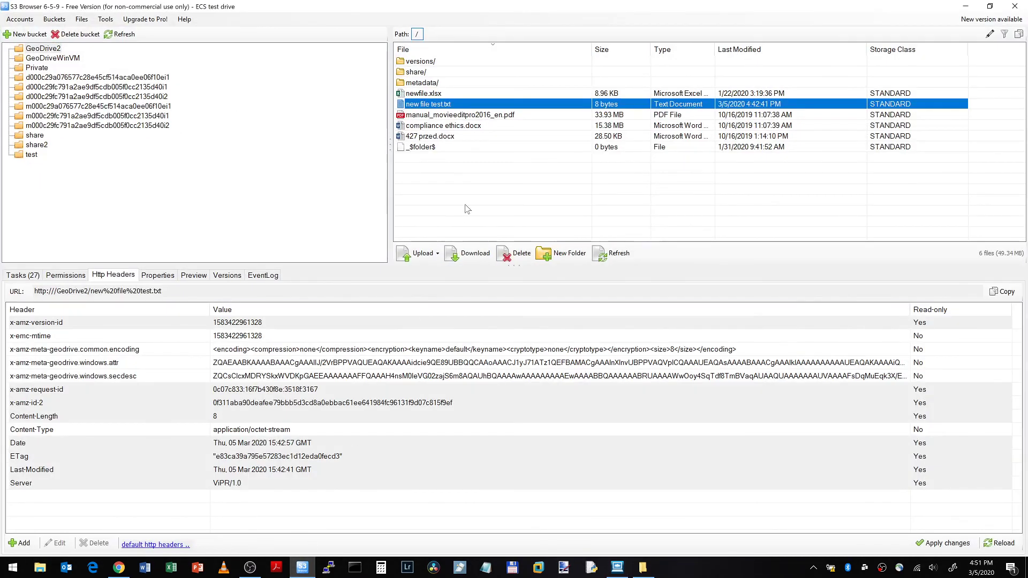
double_click(423, 83)
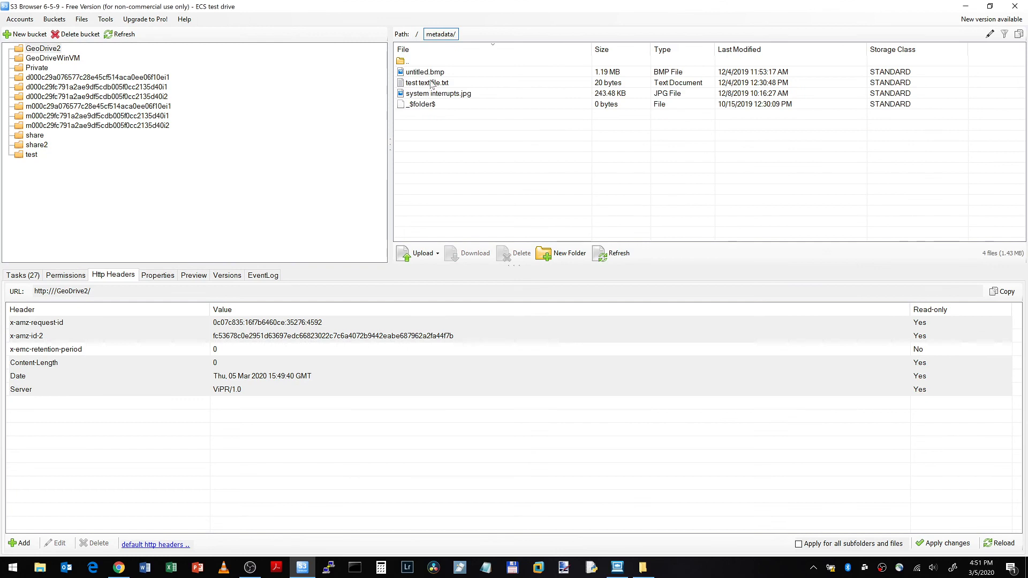
click(432, 84)
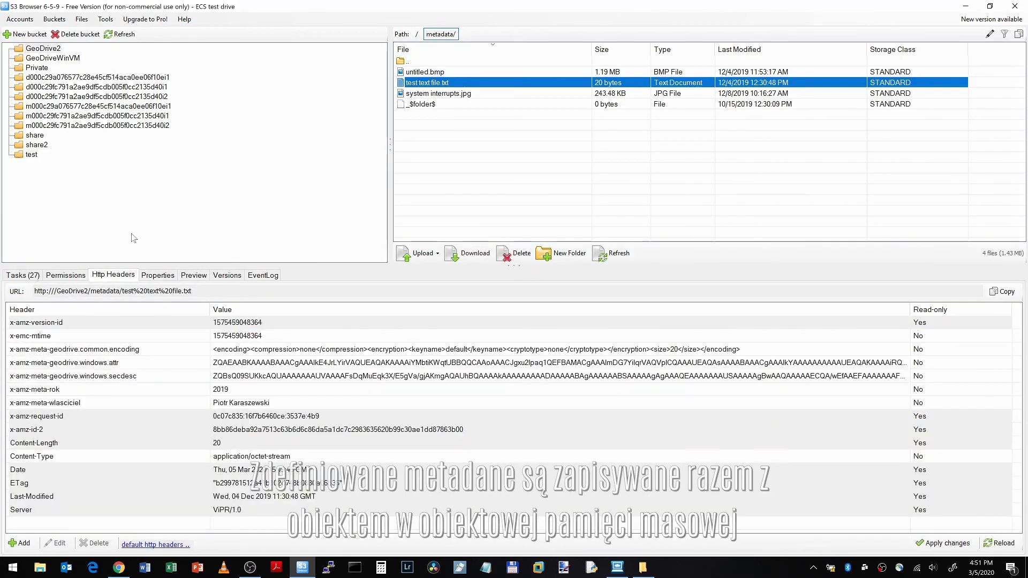
click(206, 389)
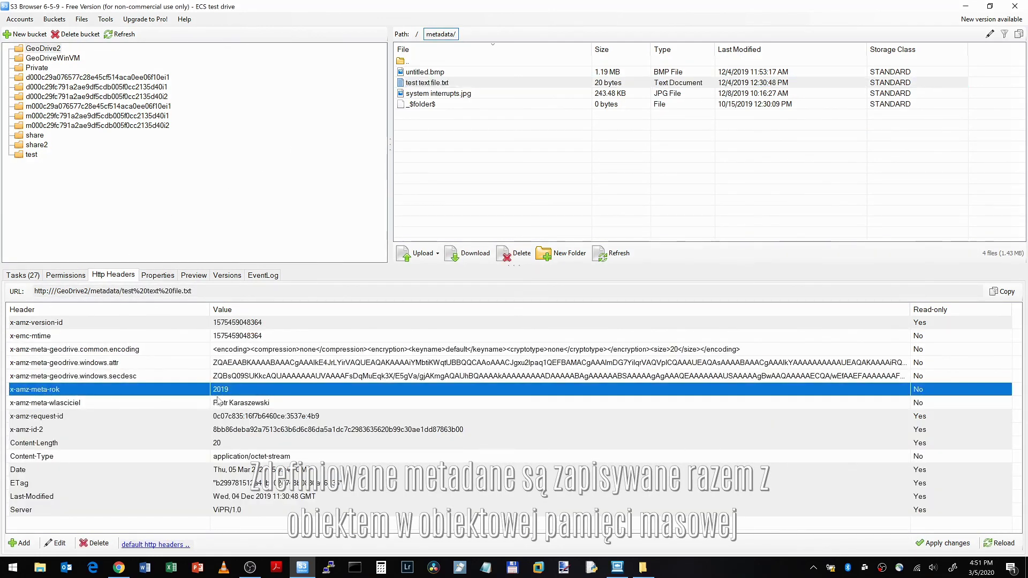
click(33, 405)
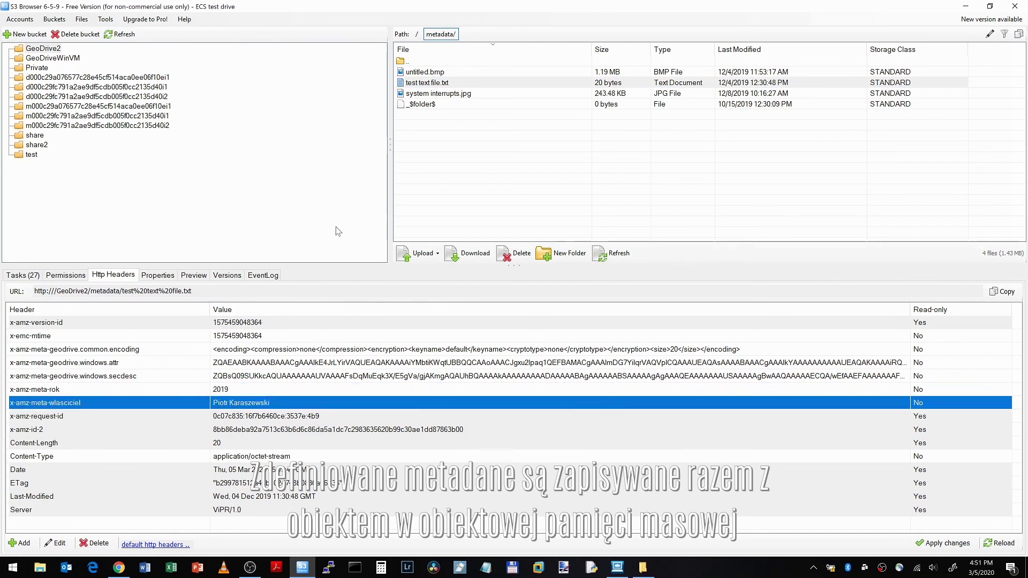
Step: Examine the year, type and owner metadata headers of untitled.bmp in the metadata folder
click(431, 72)
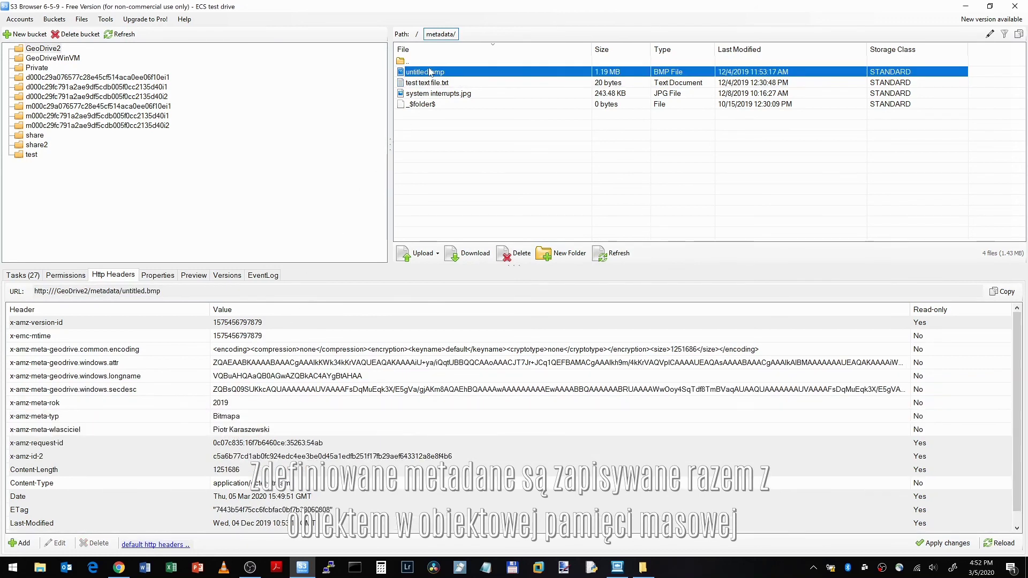
click(123, 402)
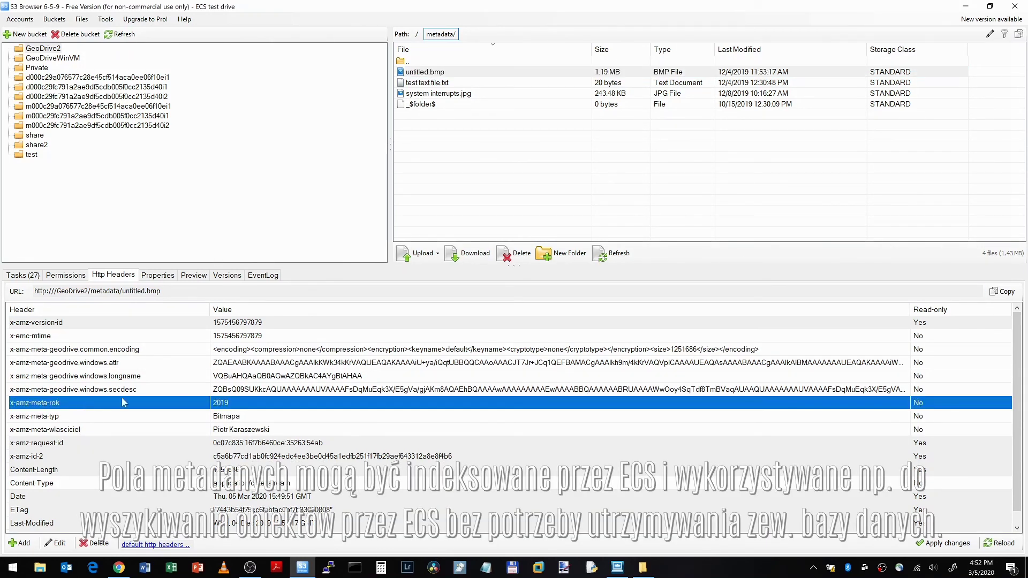
click(104, 417)
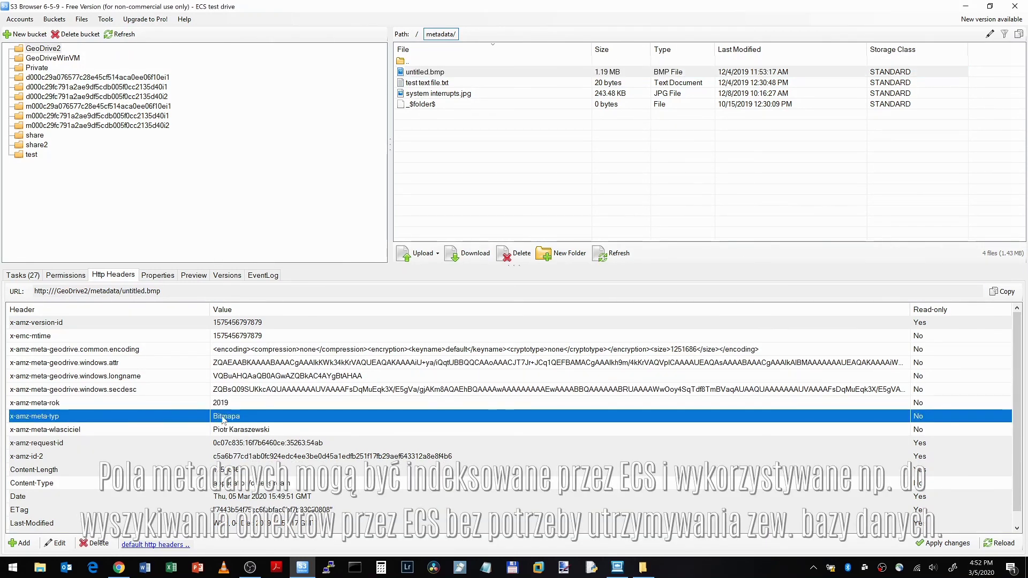
click(107, 431)
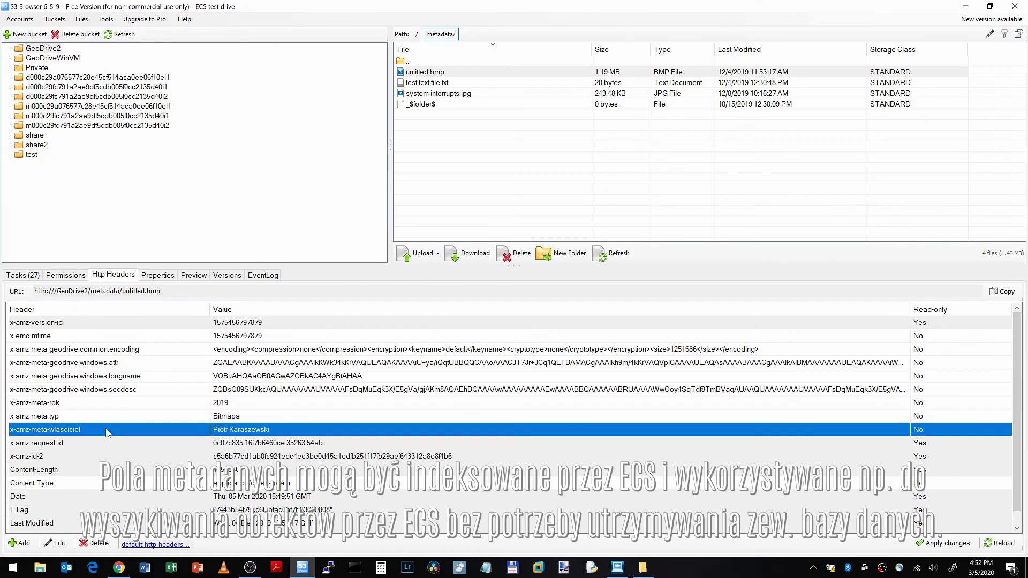